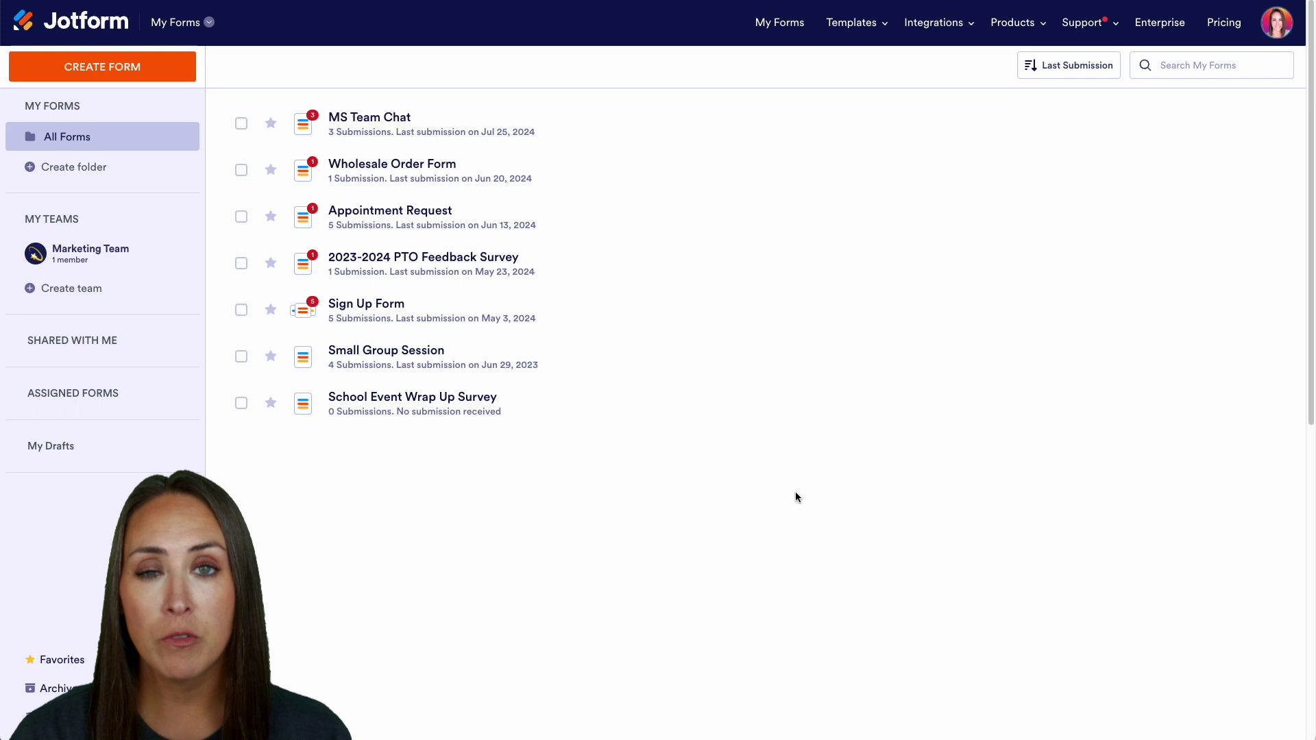
Start creating a new approval flow from My Approvals
left_click(195, 34)
left_click(179, 220)
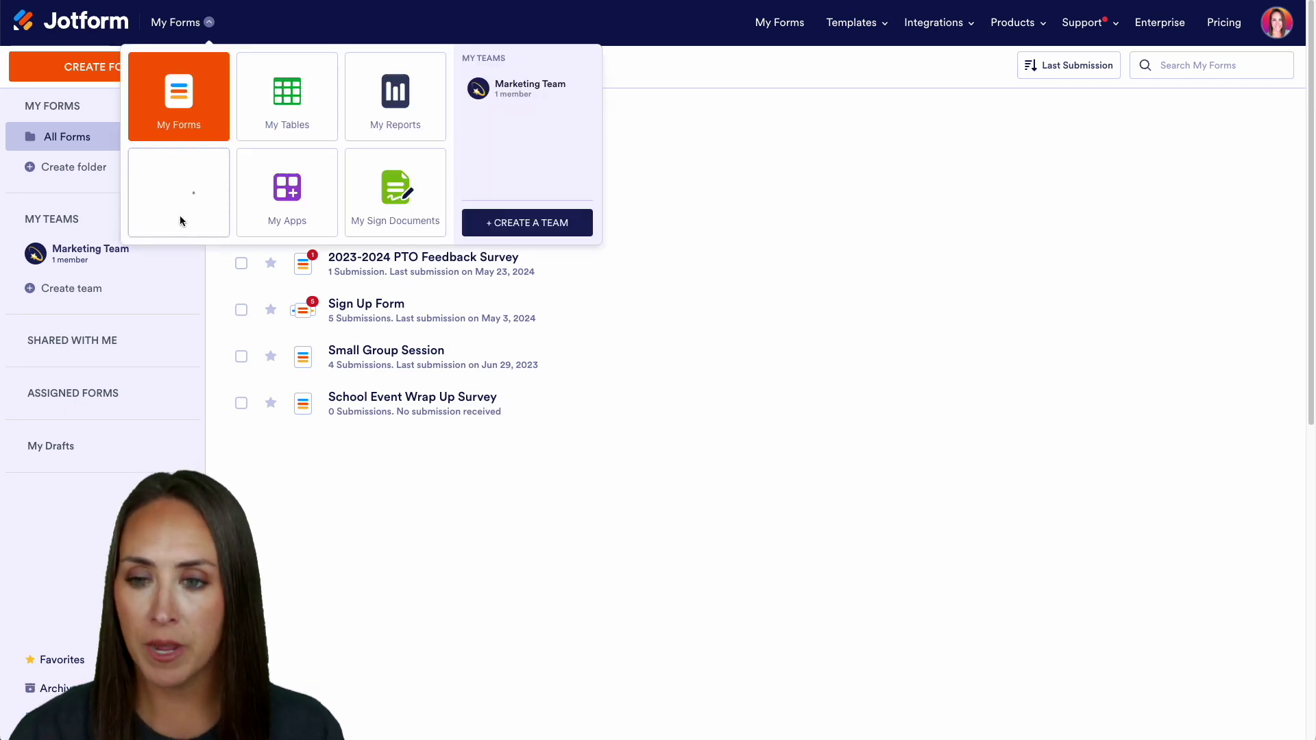
left_click(138, 61)
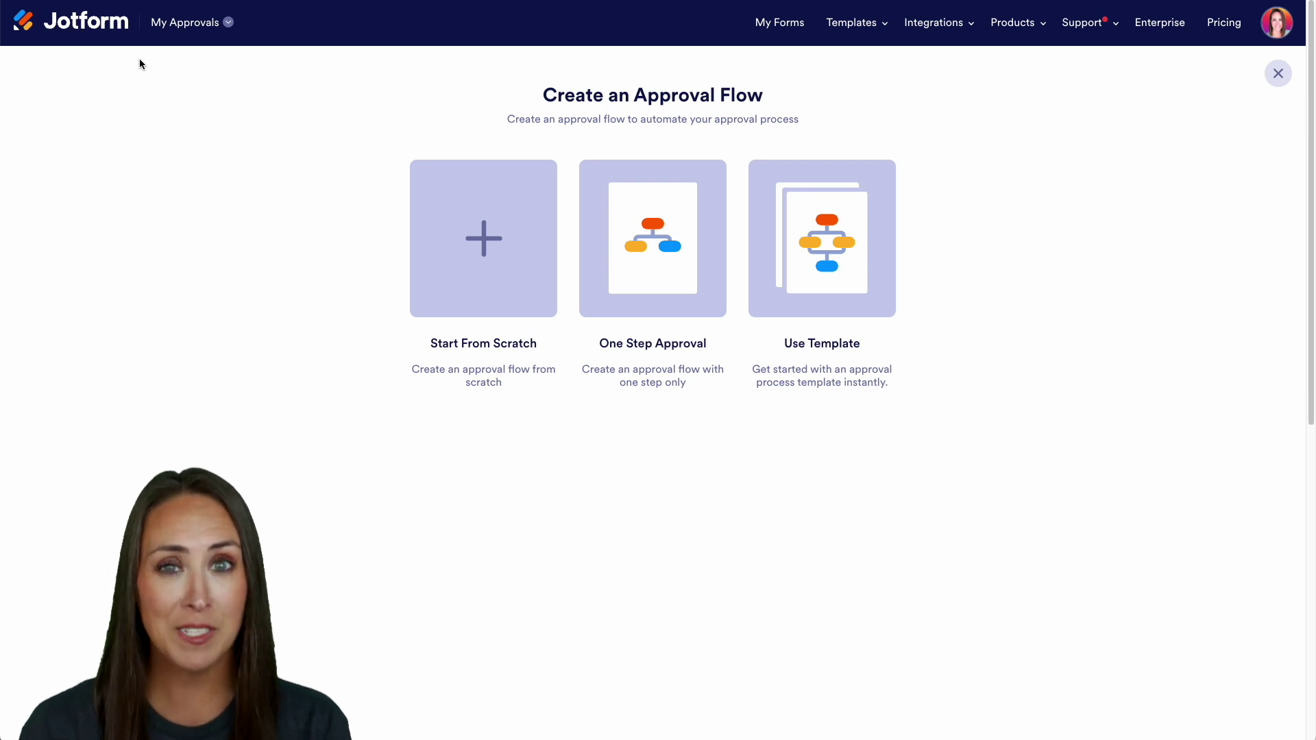
Search approval templates for 'invoice' and use the Invoice Approval Template
left_click(807, 189)
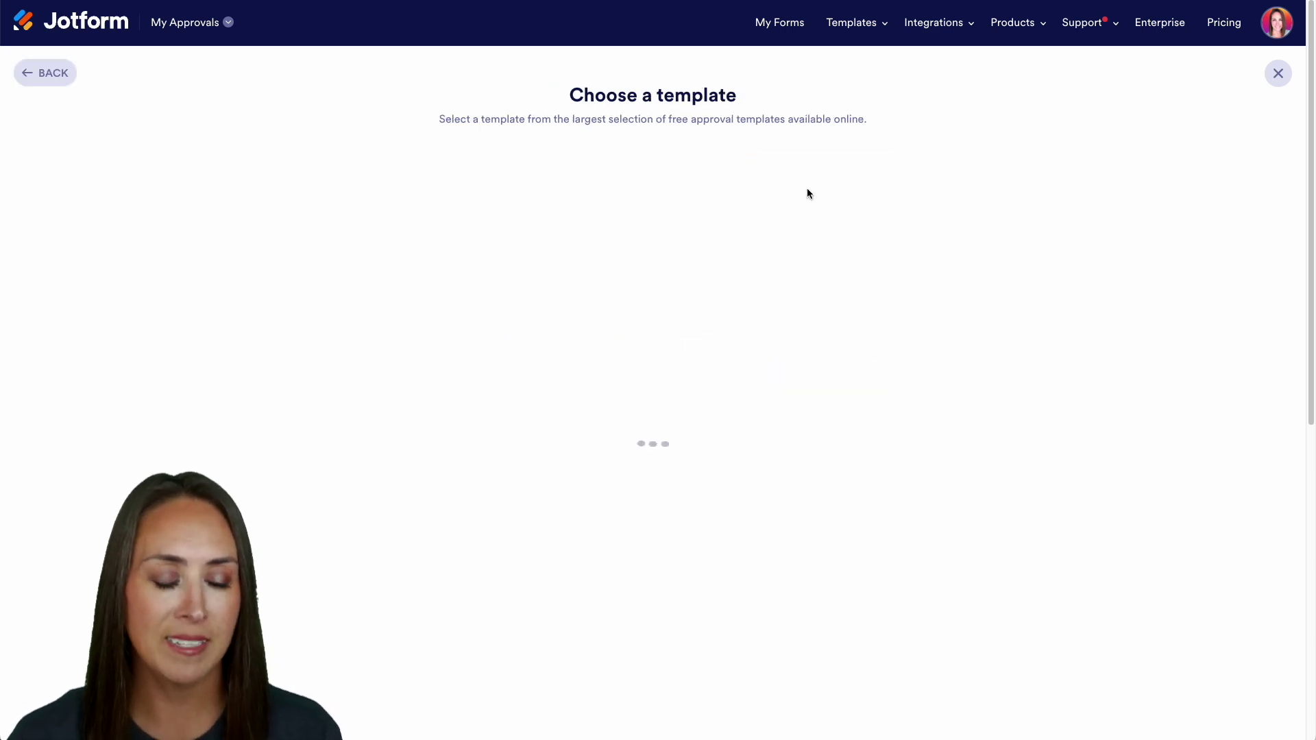
left_click(670, 157)
type("invoice")
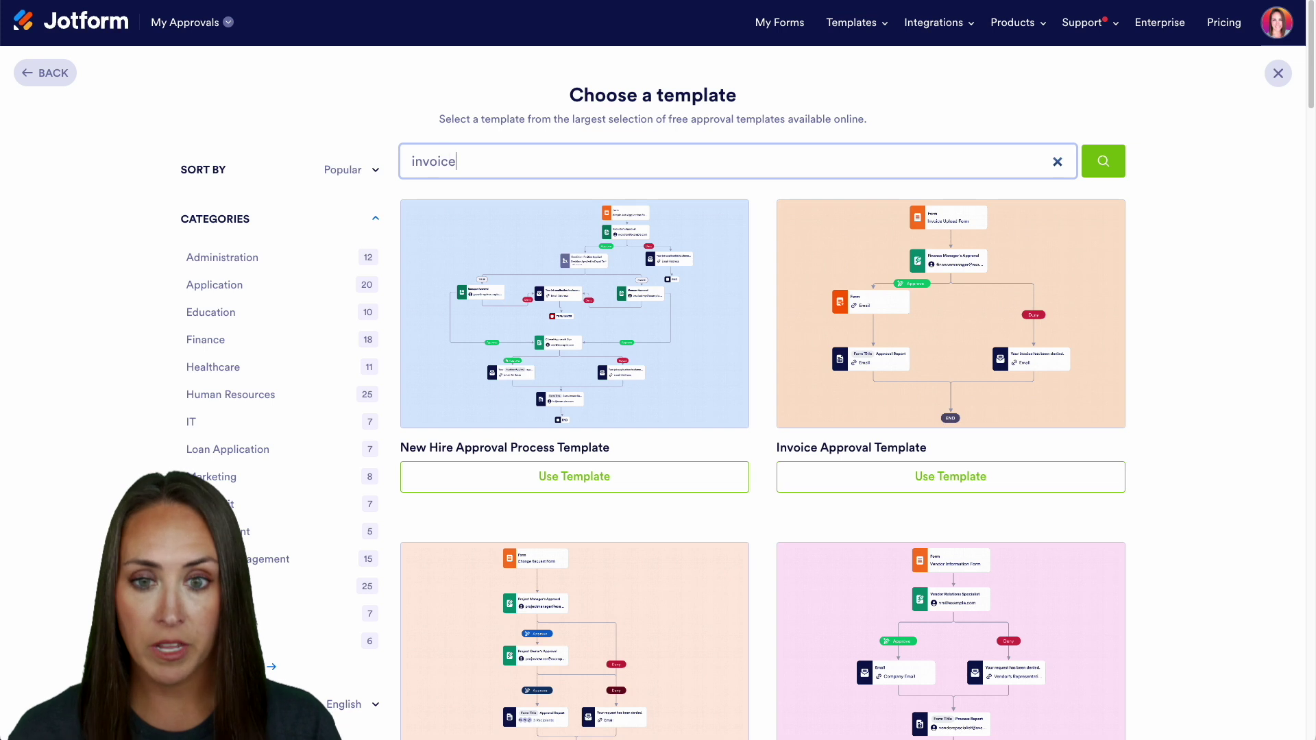
key("Return")
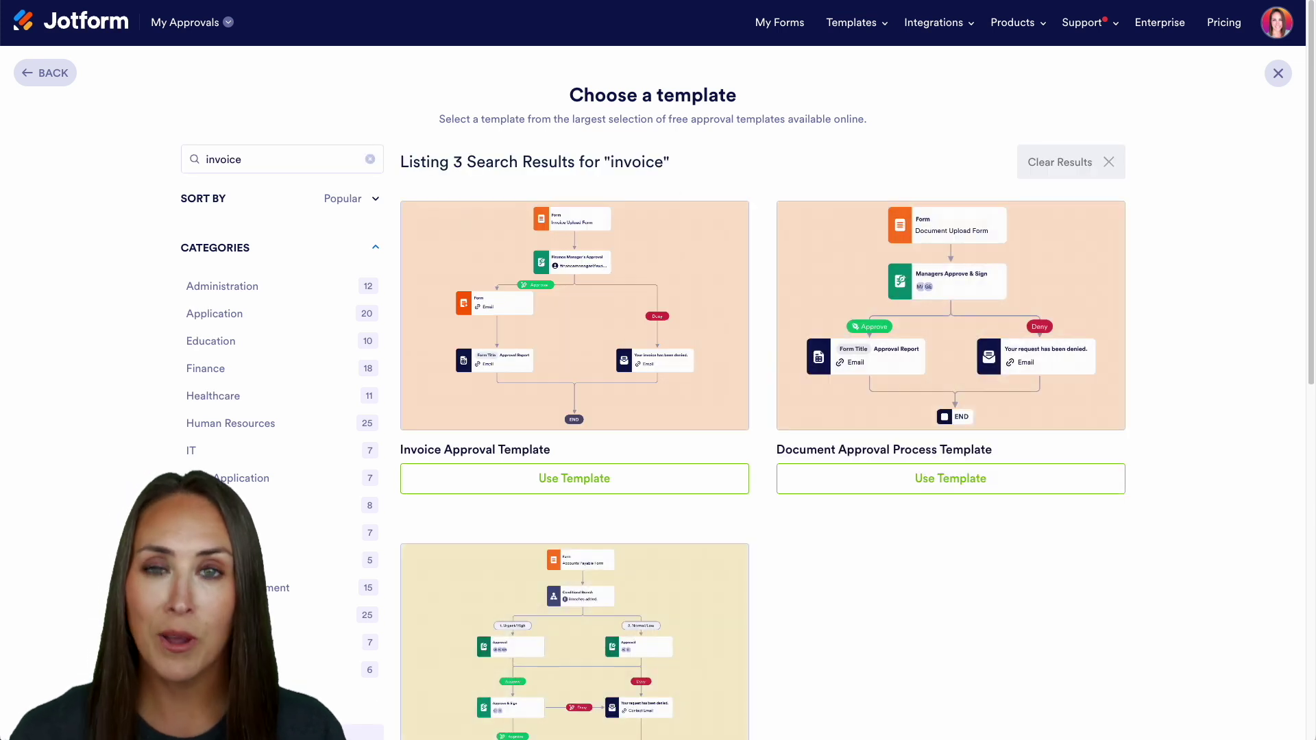
left_click(597, 484)
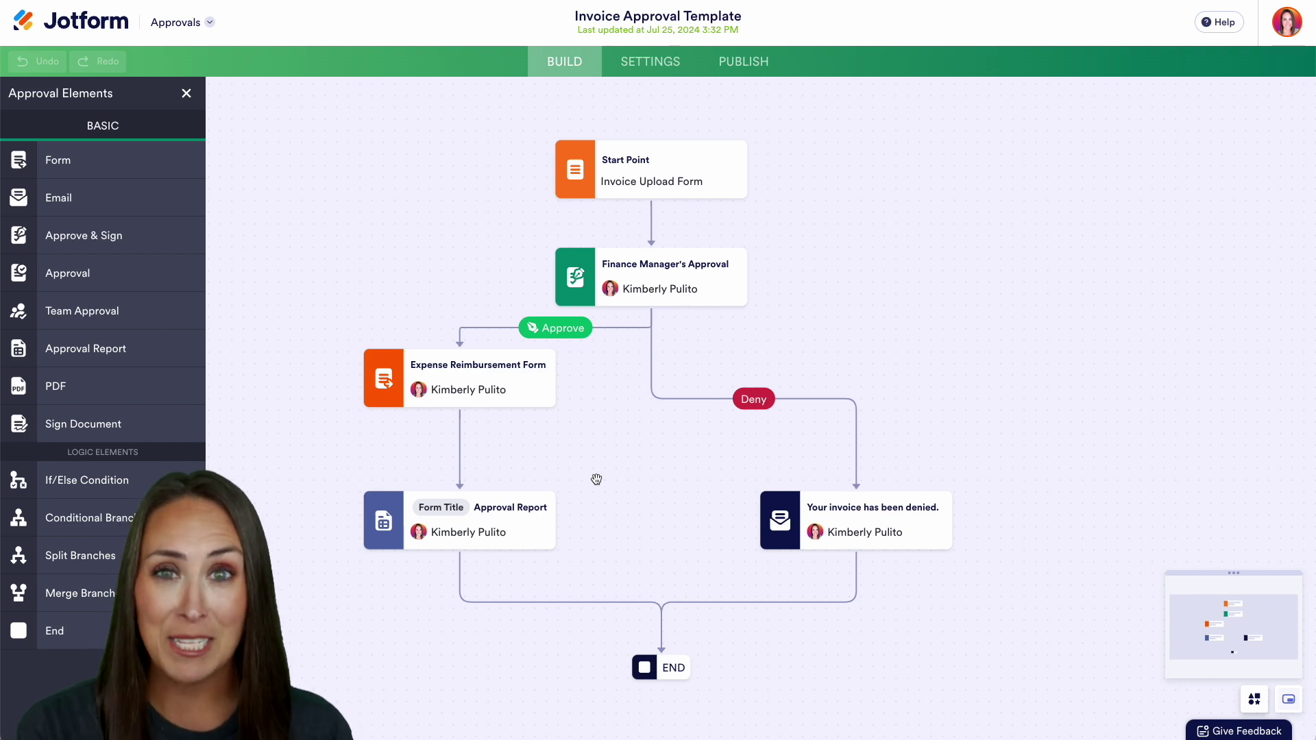
Bring up the View Form option on the Start Point node
mouse_move(652, 182)
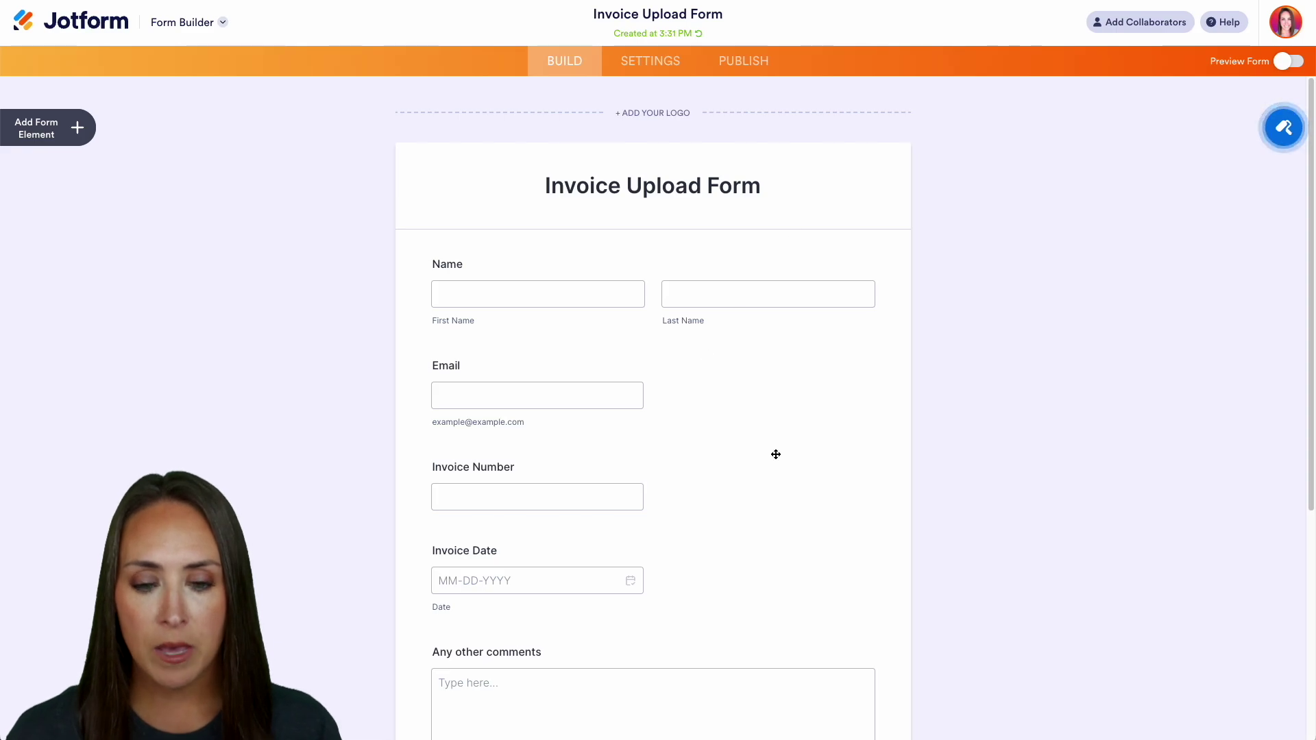
Add a second Email field below Email and label it 'Manager's Email'
scroll(775, 455, "down", 5)
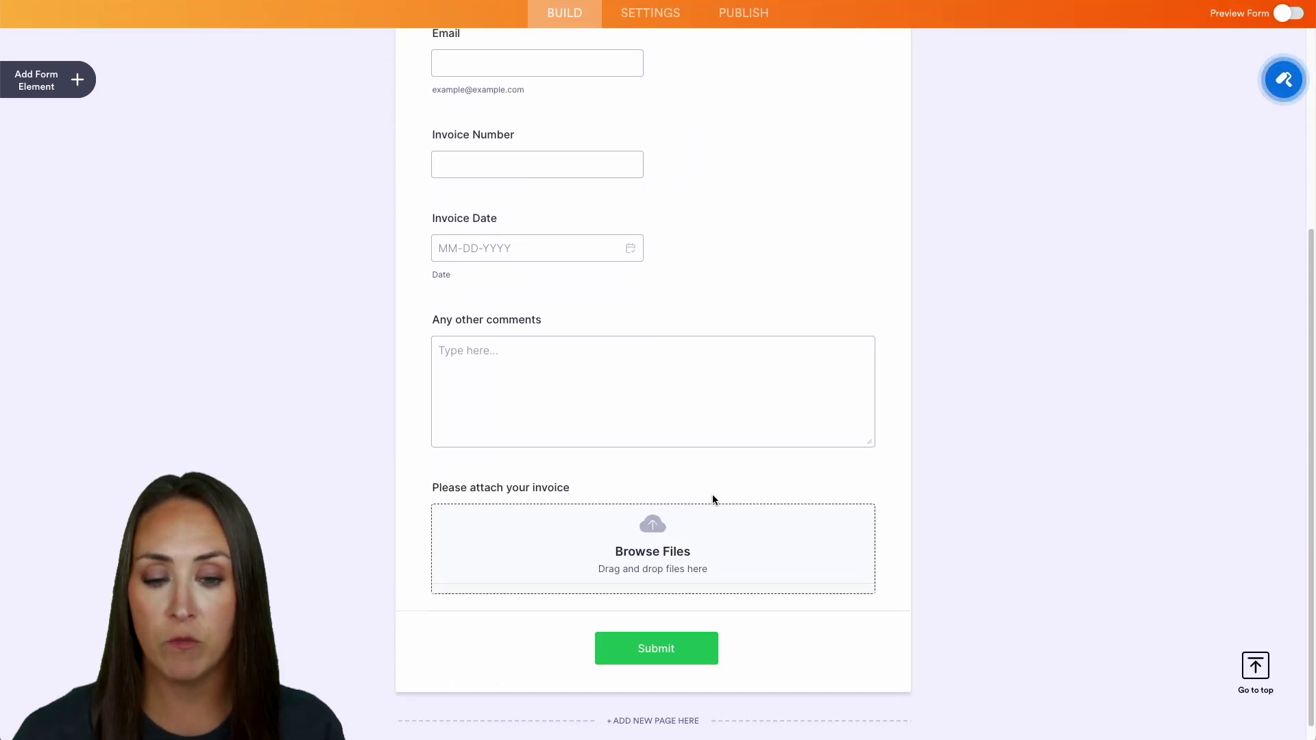
scroll(712, 496, "up", 4)
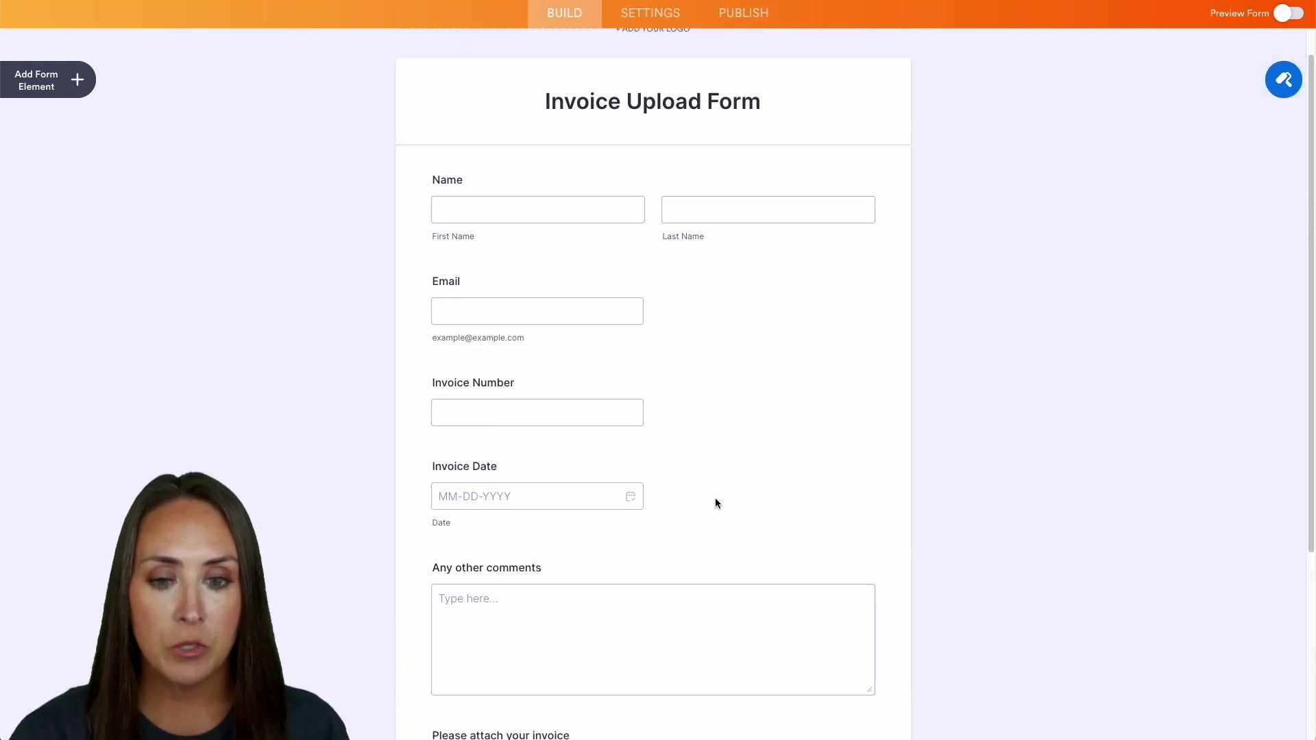
left_click(41, 82)
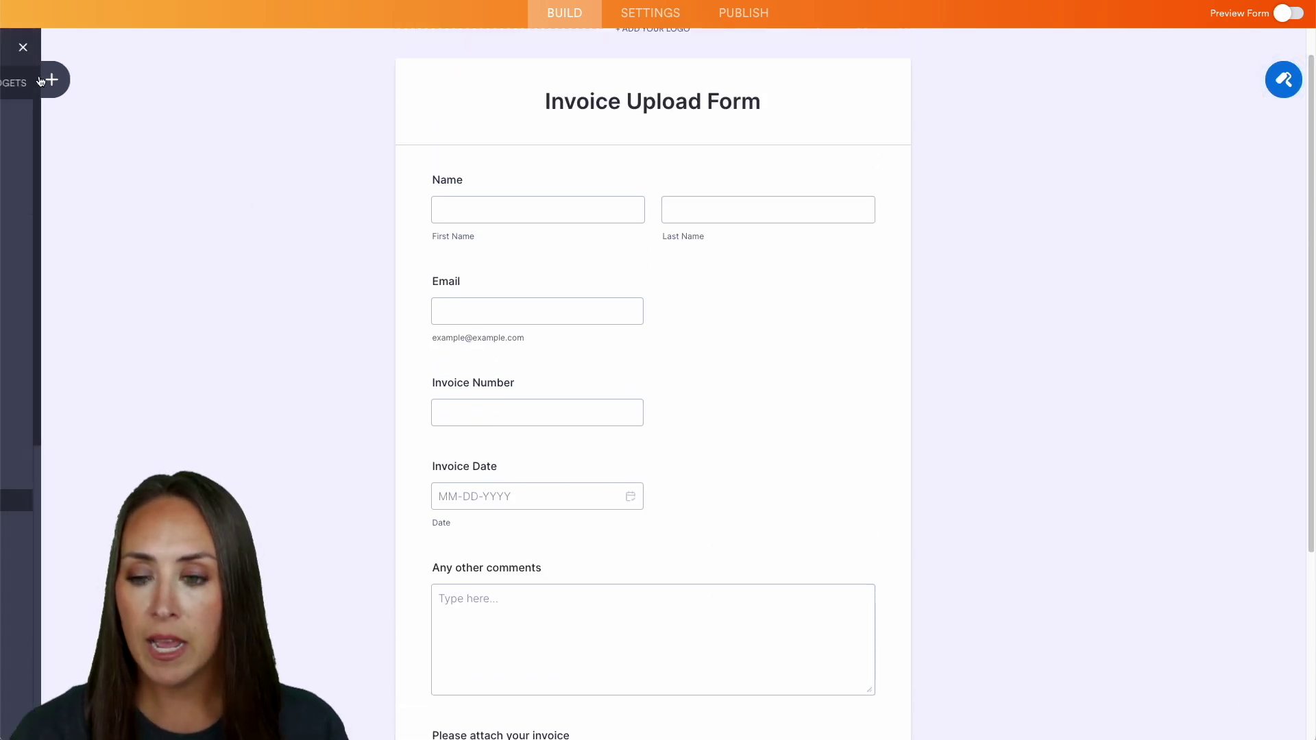
left_click_drag(50, 194, 502, 369)
left_click(452, 361)
key("Home")
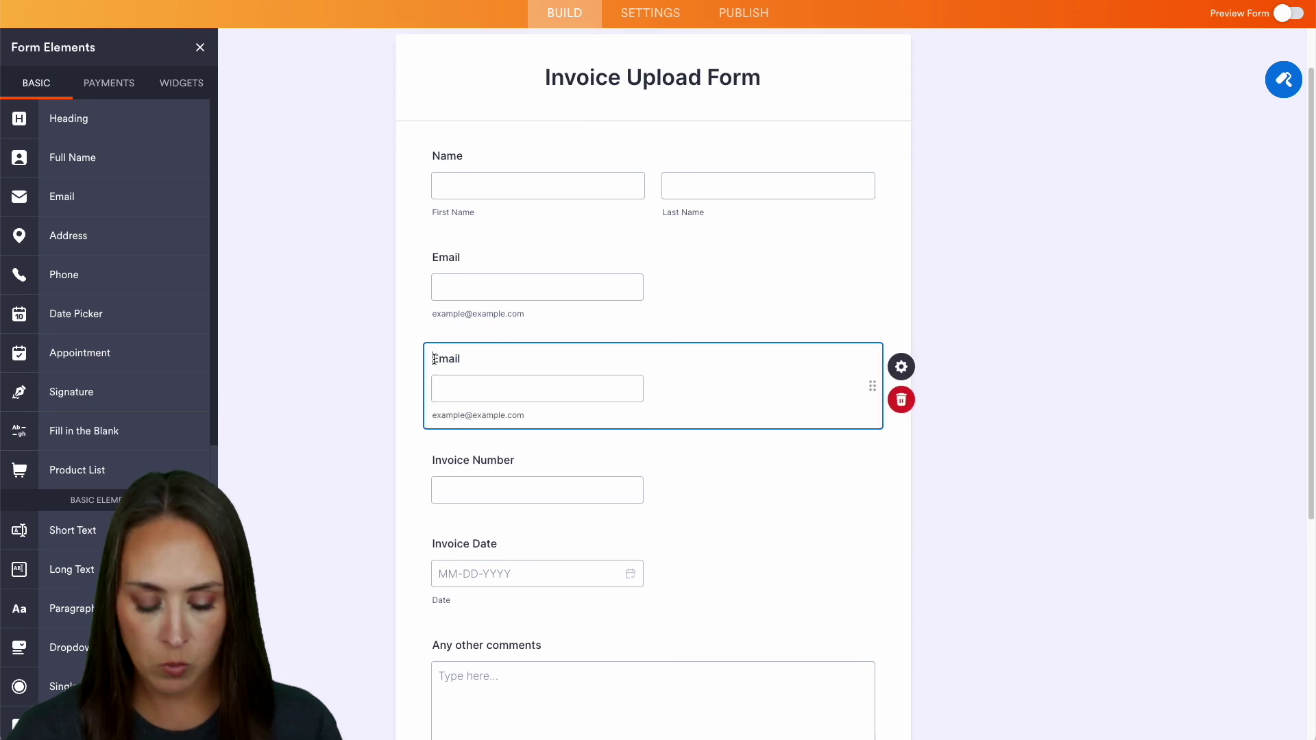
type("Manager's Approval")
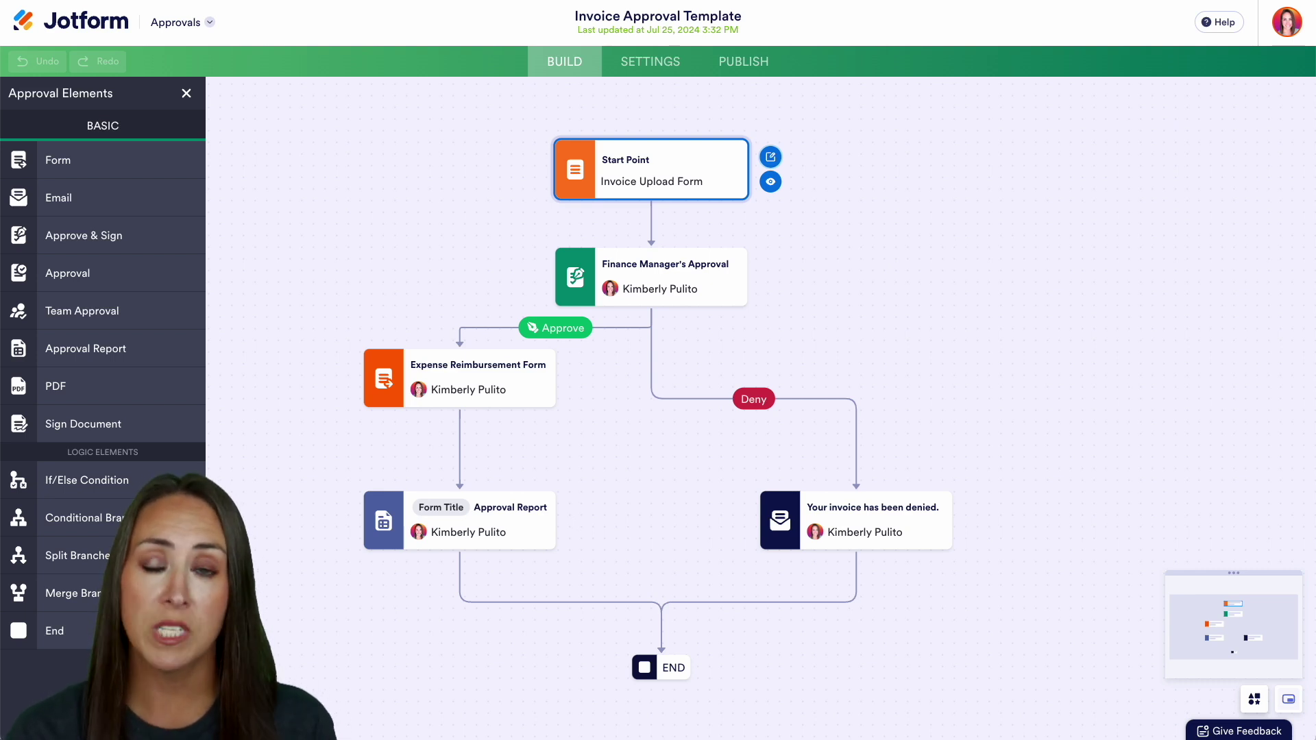
Open the Approve & Sign properties of the Finance Manager's Approval step
left_click(700, 274)
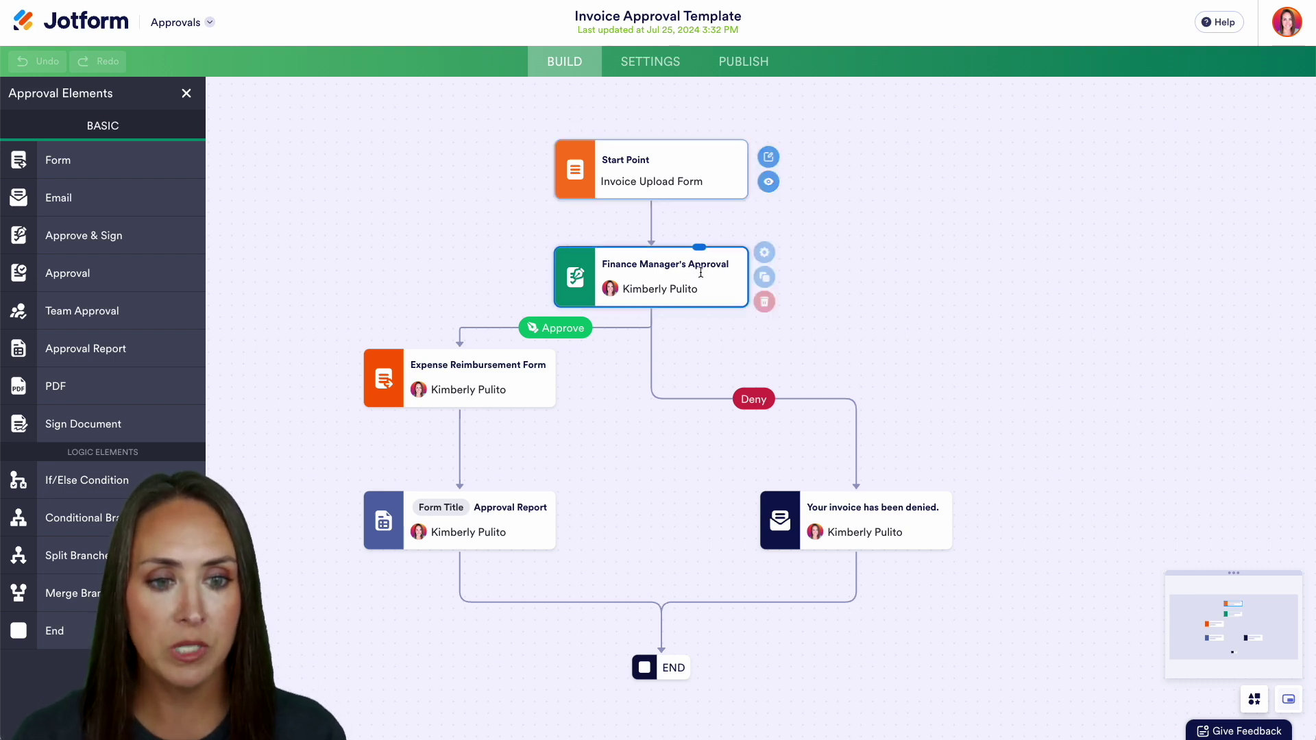
left_click(781, 254)
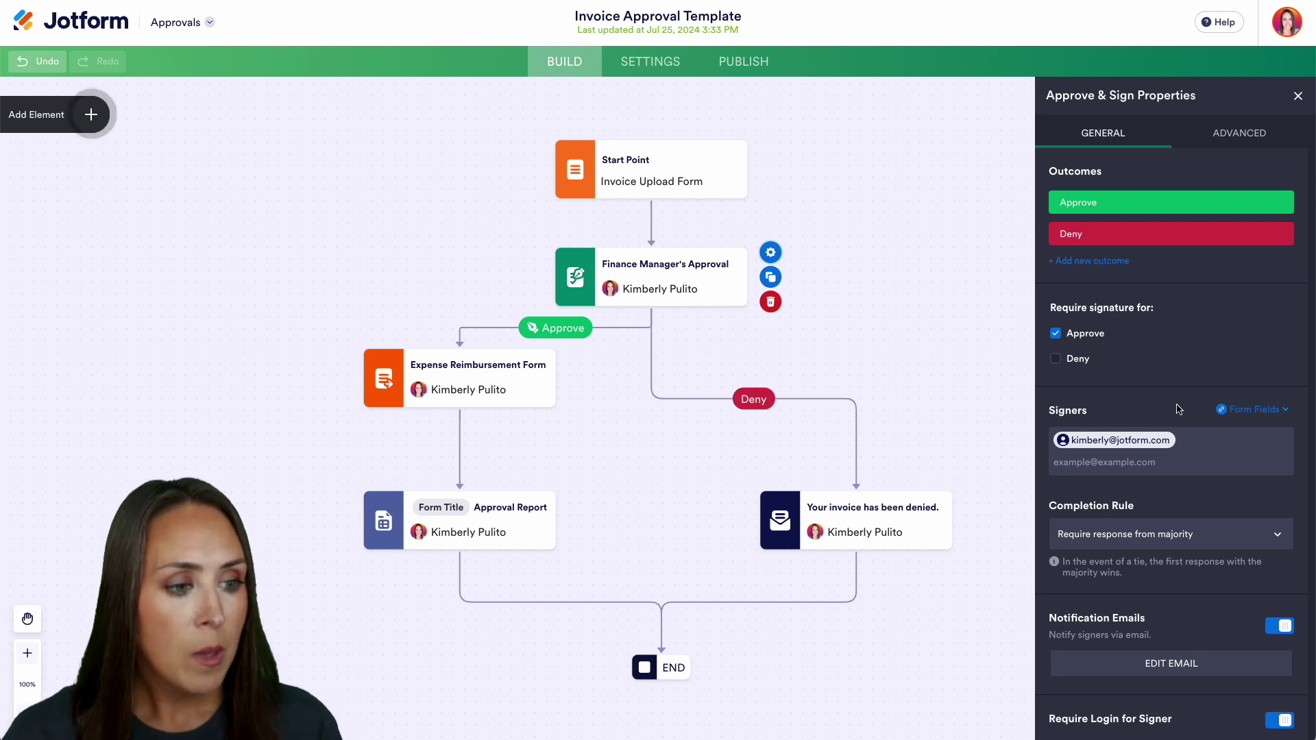
Replace the signer with the Manager's Email field and keep the majority completion rule
left_click(1182, 444)
key("BackSpace")
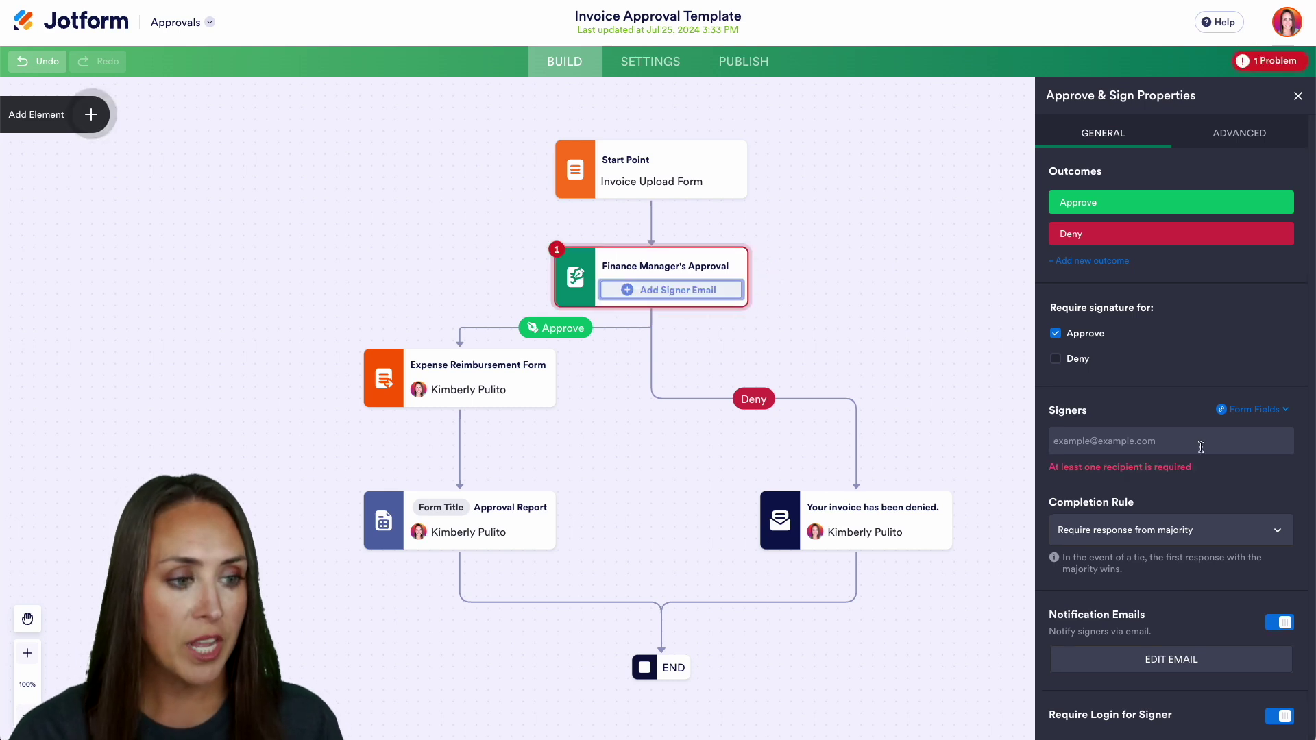
left_click(1279, 410)
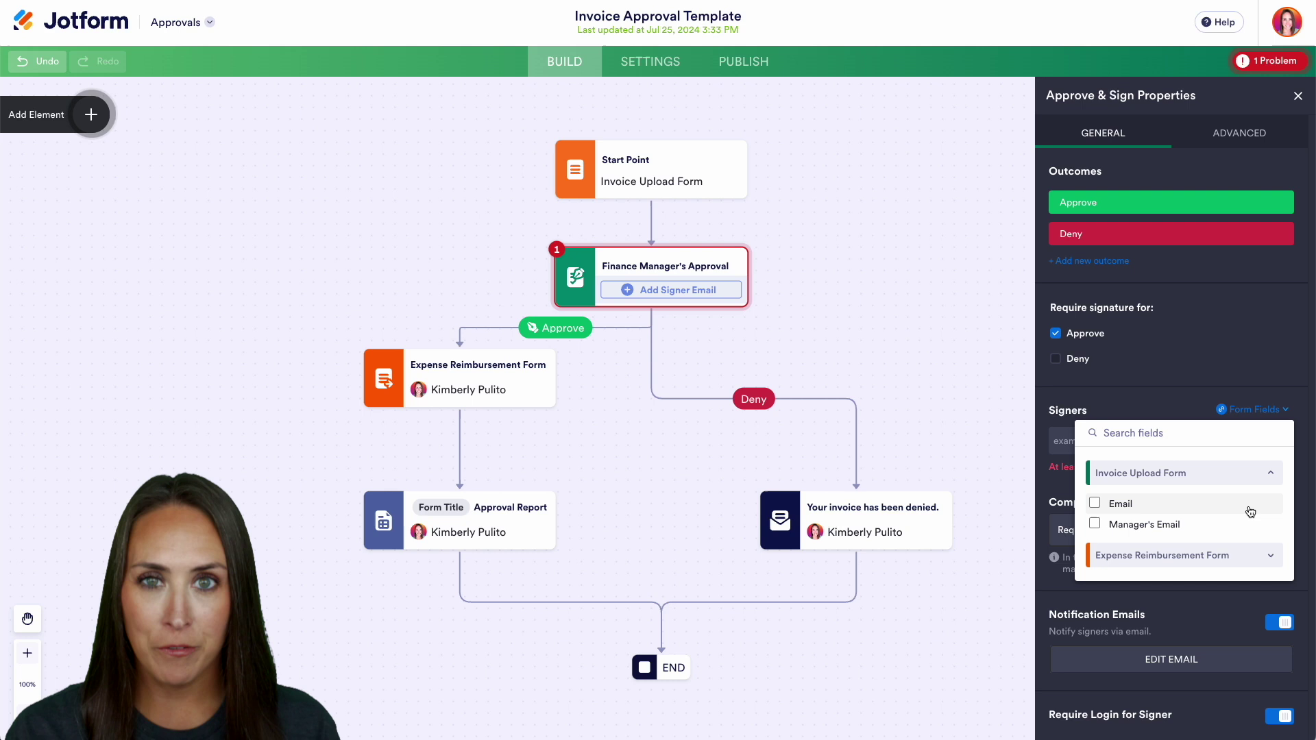
left_click(1094, 525)
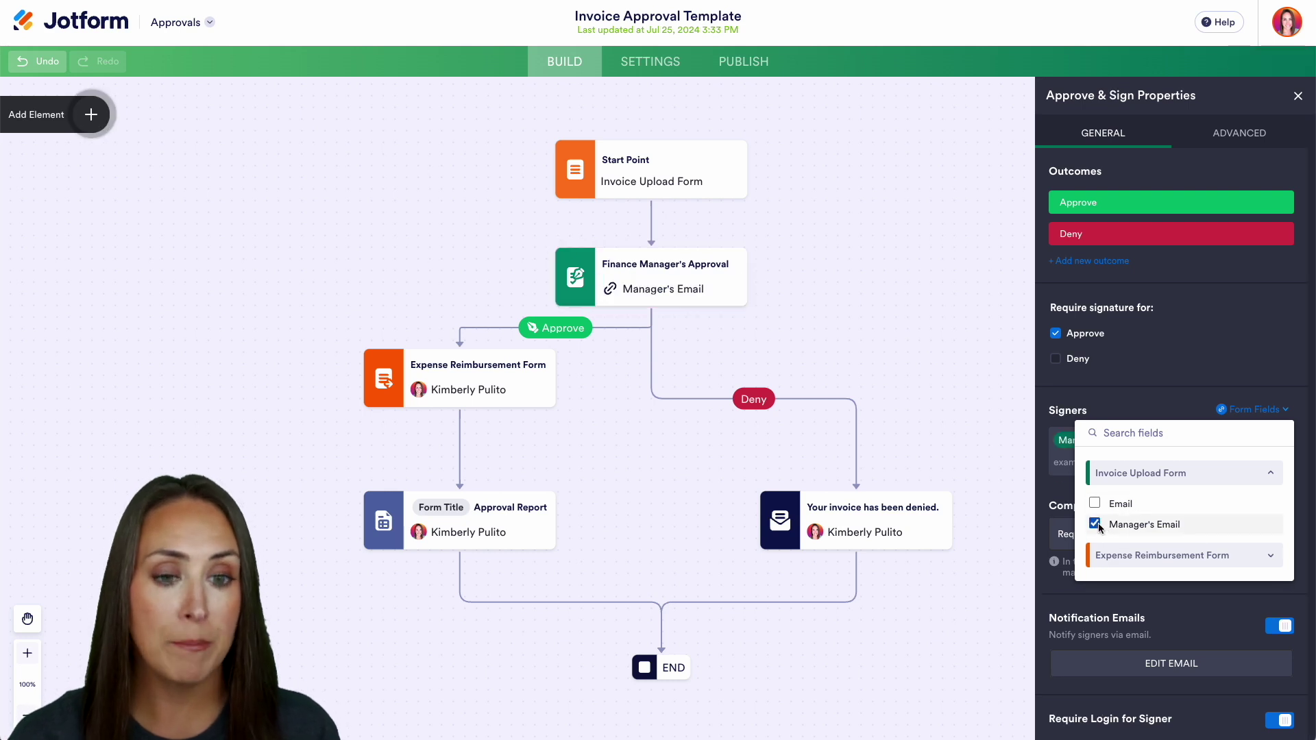
left_click(1157, 388)
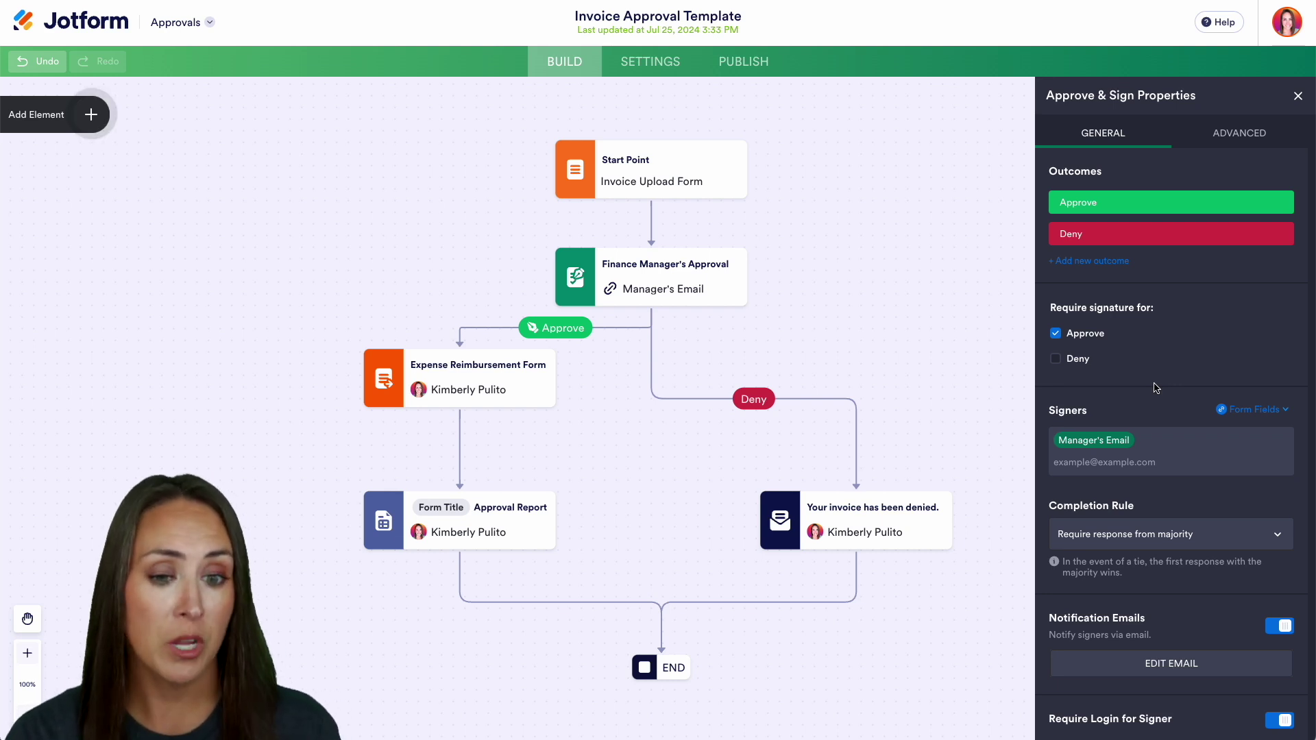
left_click(1242, 541)
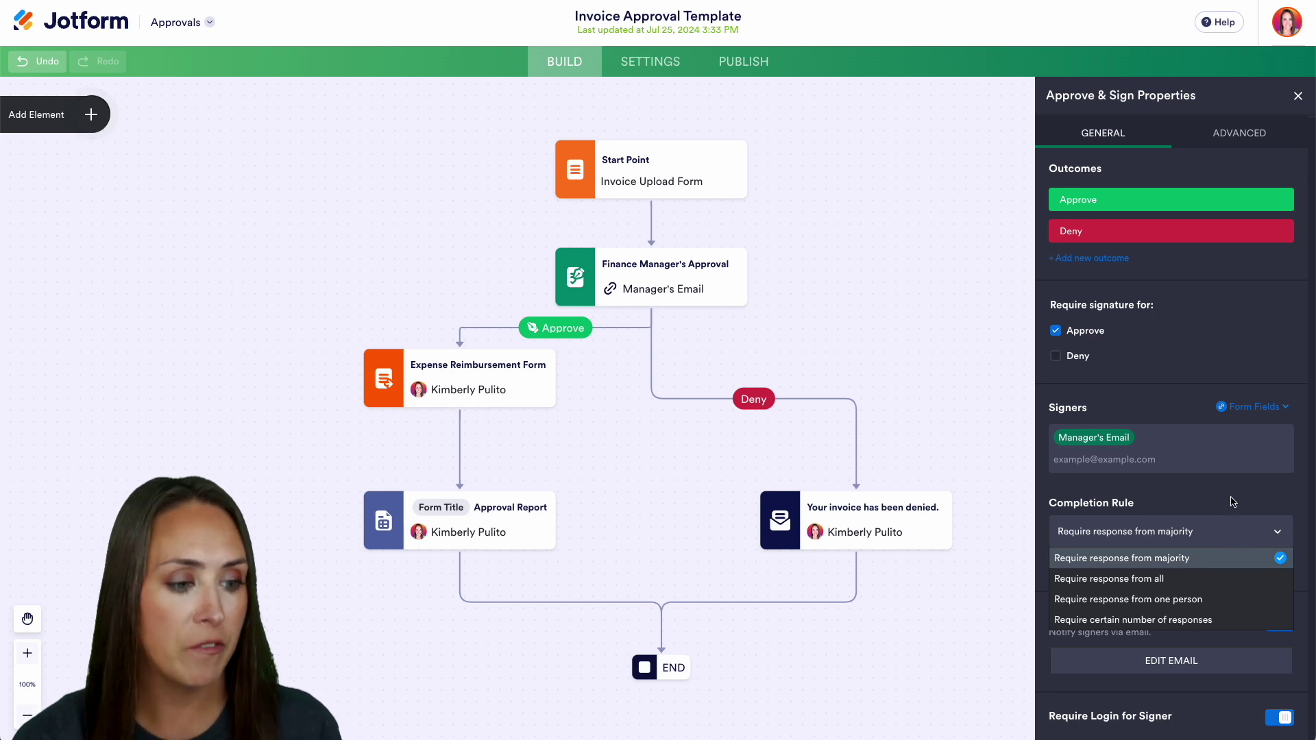
left_click(1234, 557)
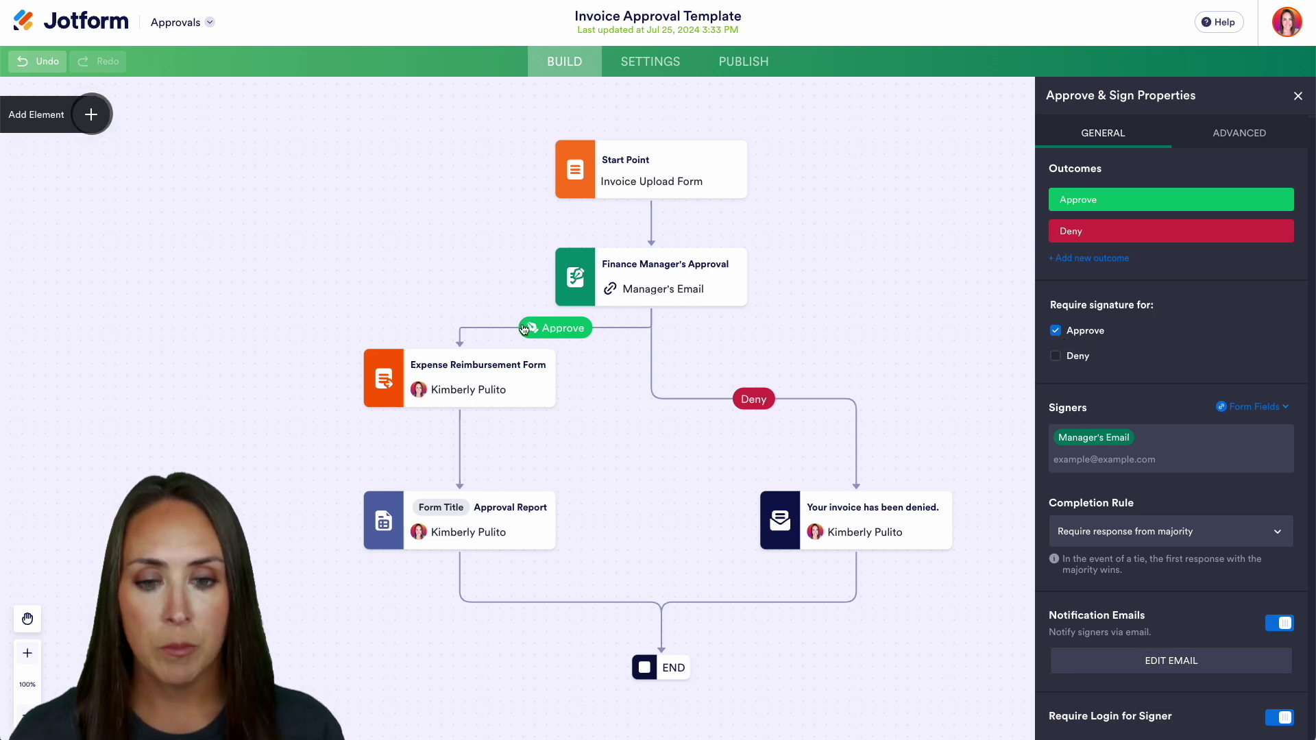
Preview the Expense Reimbursement Form step's form, then close its Form Properties
left_click(473, 385)
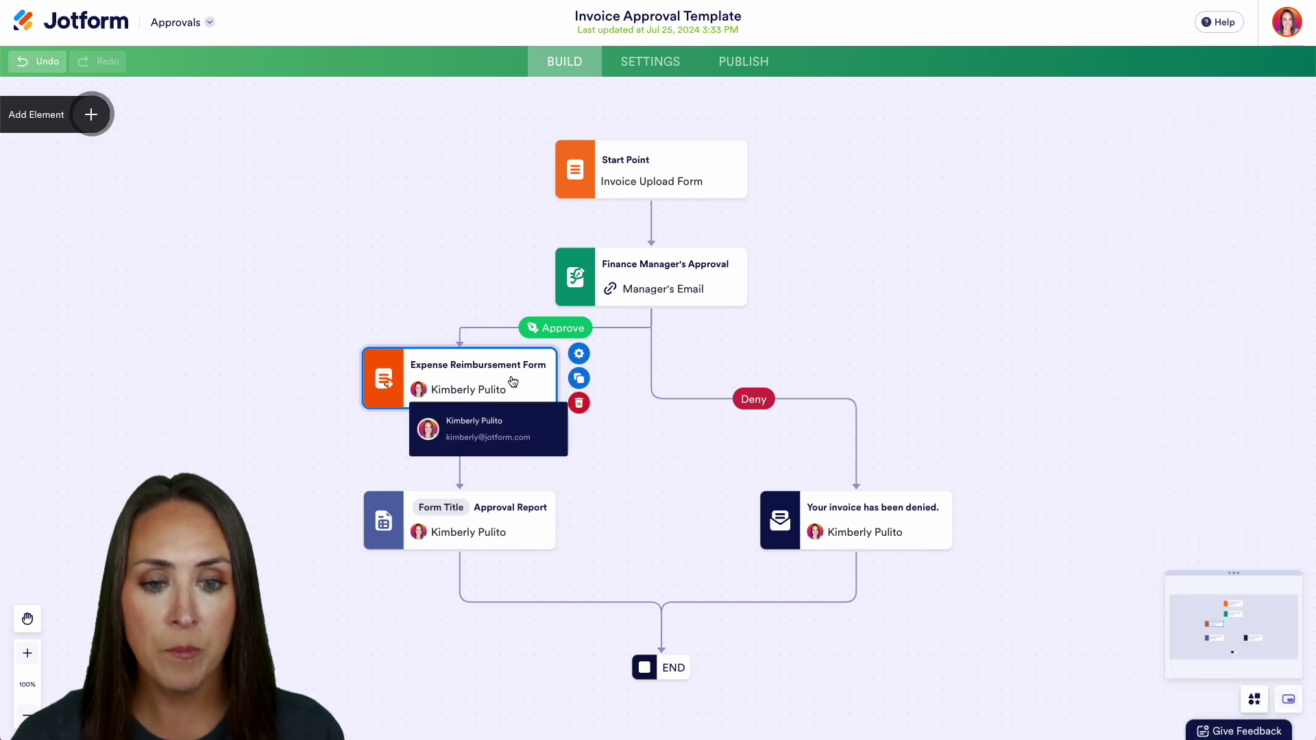
left_click(579, 353)
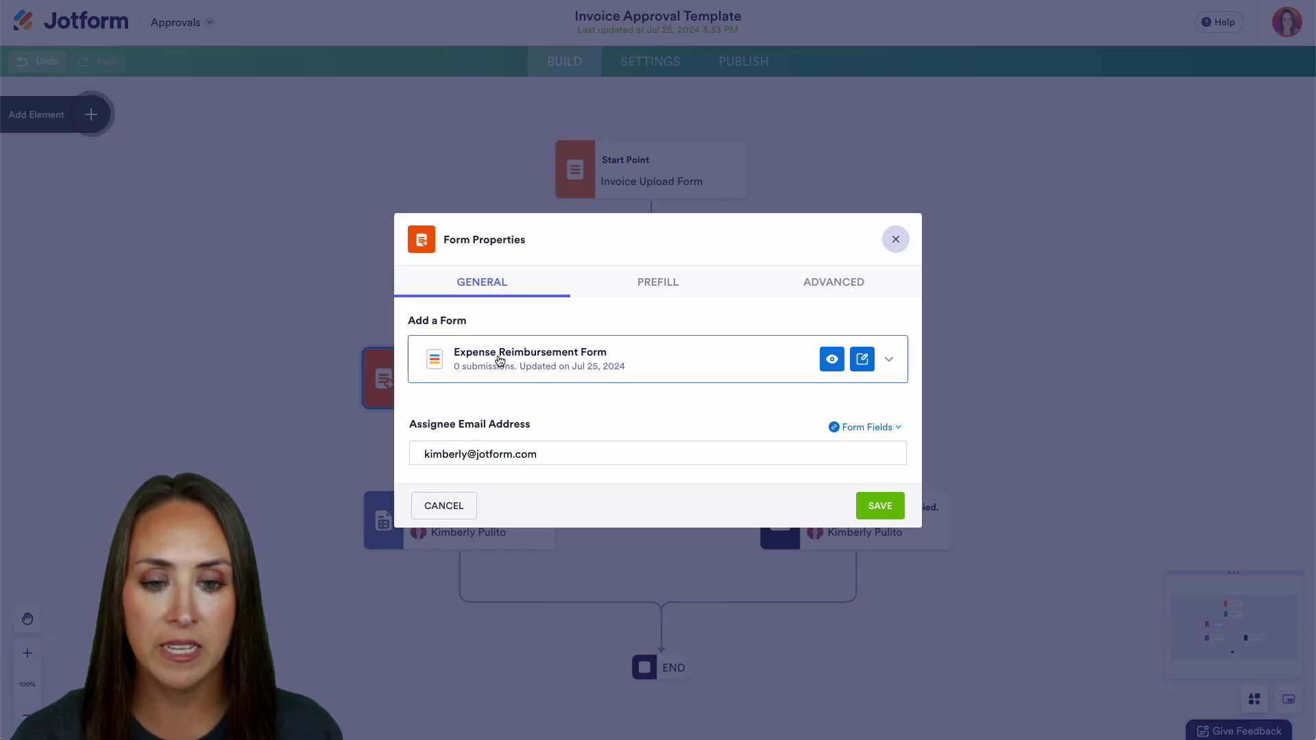
left_click(840, 360)
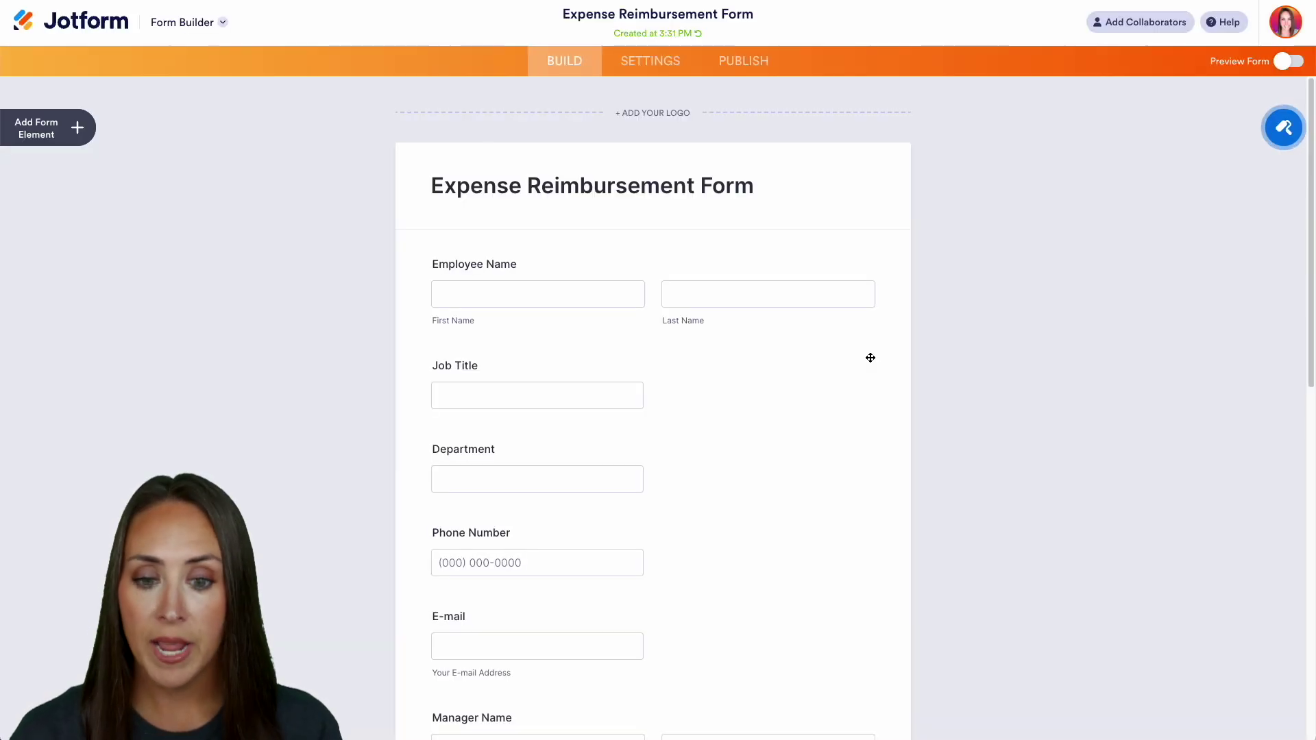
scroll(870, 361, "down", 5)
scroll(869, 356, "down", 6)
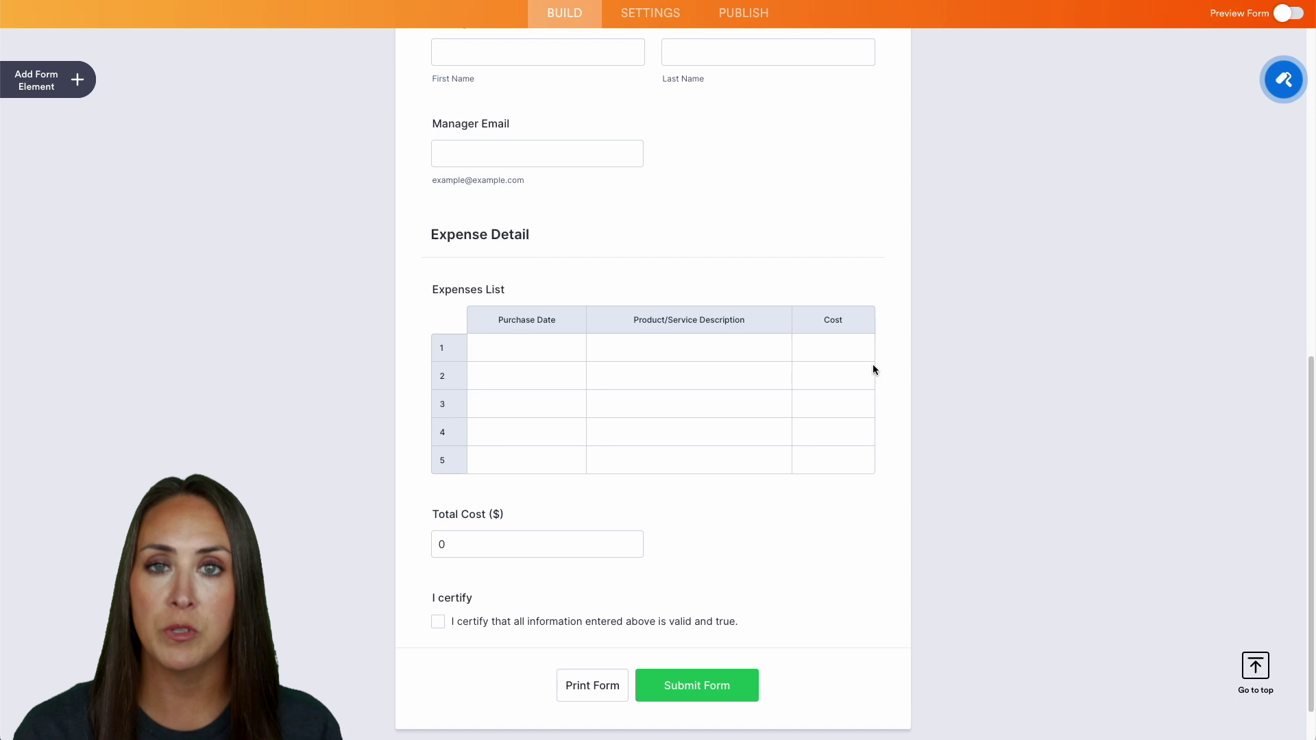
scroll(890, 397, "down", 1)
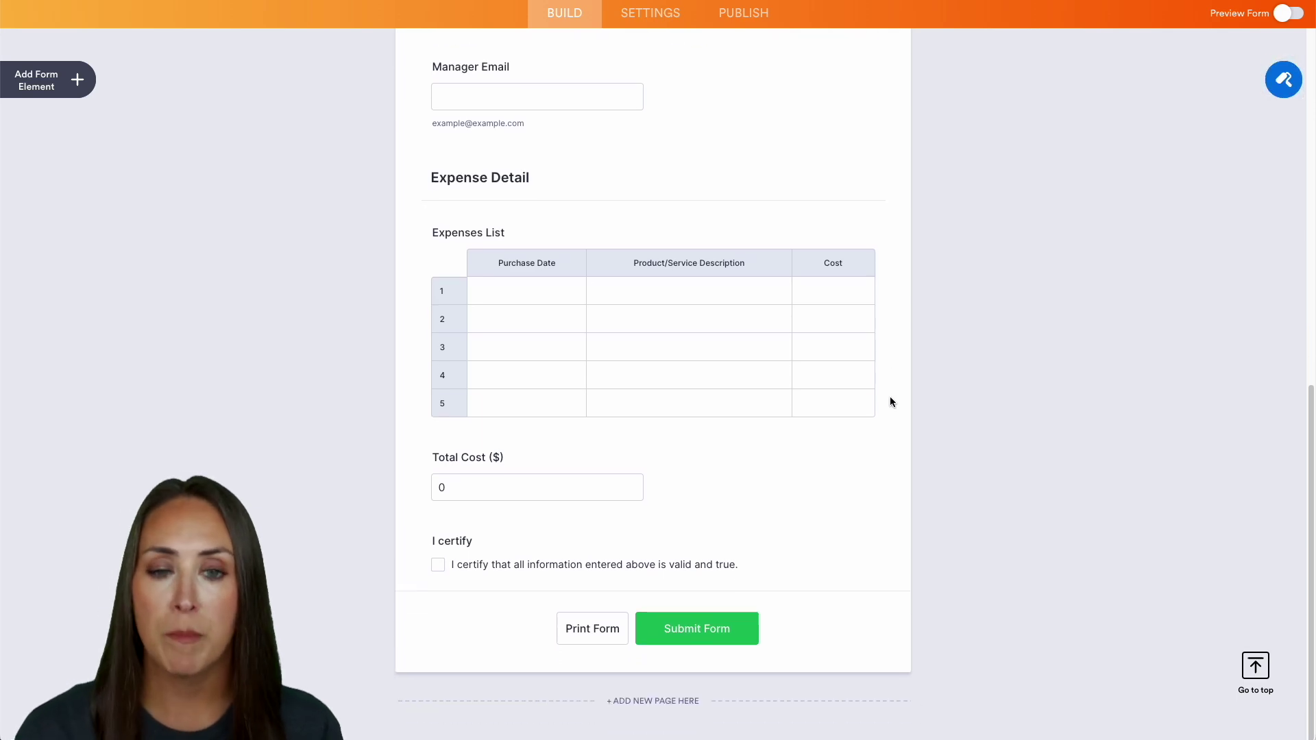
left_click(331, 12)
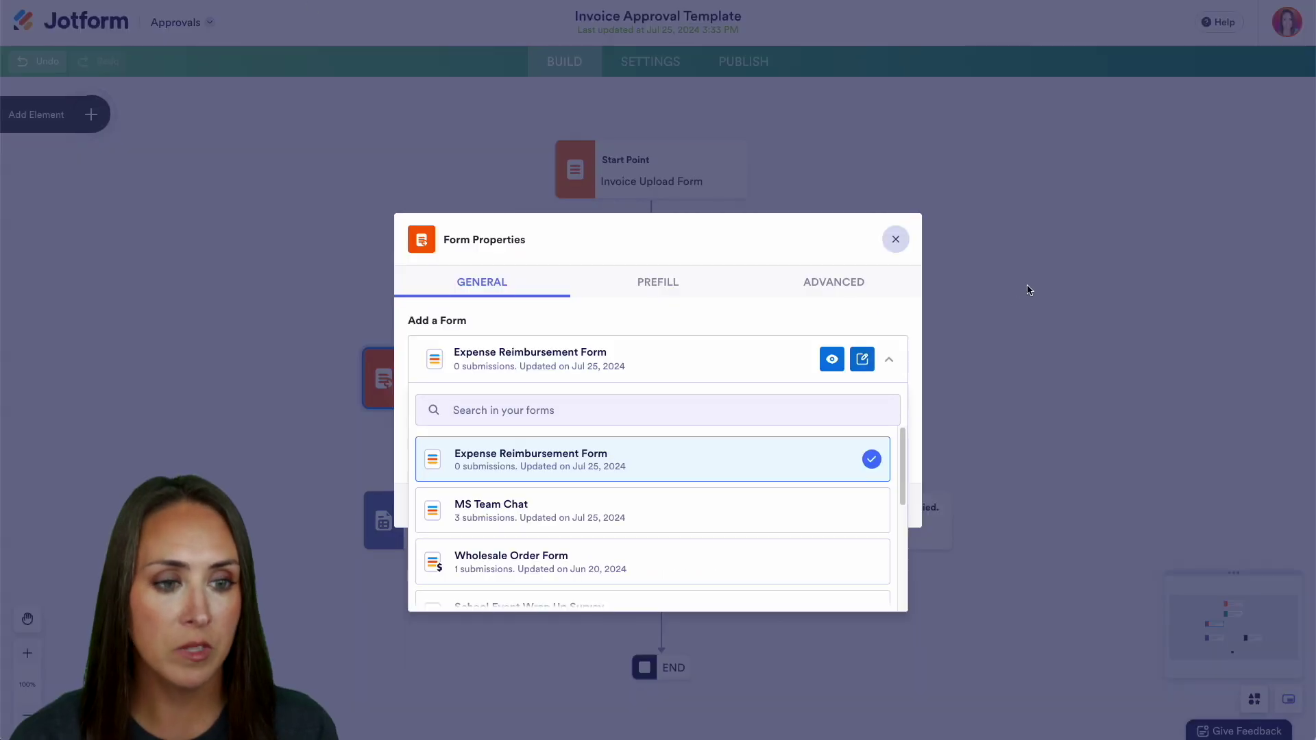
left_click(895, 241)
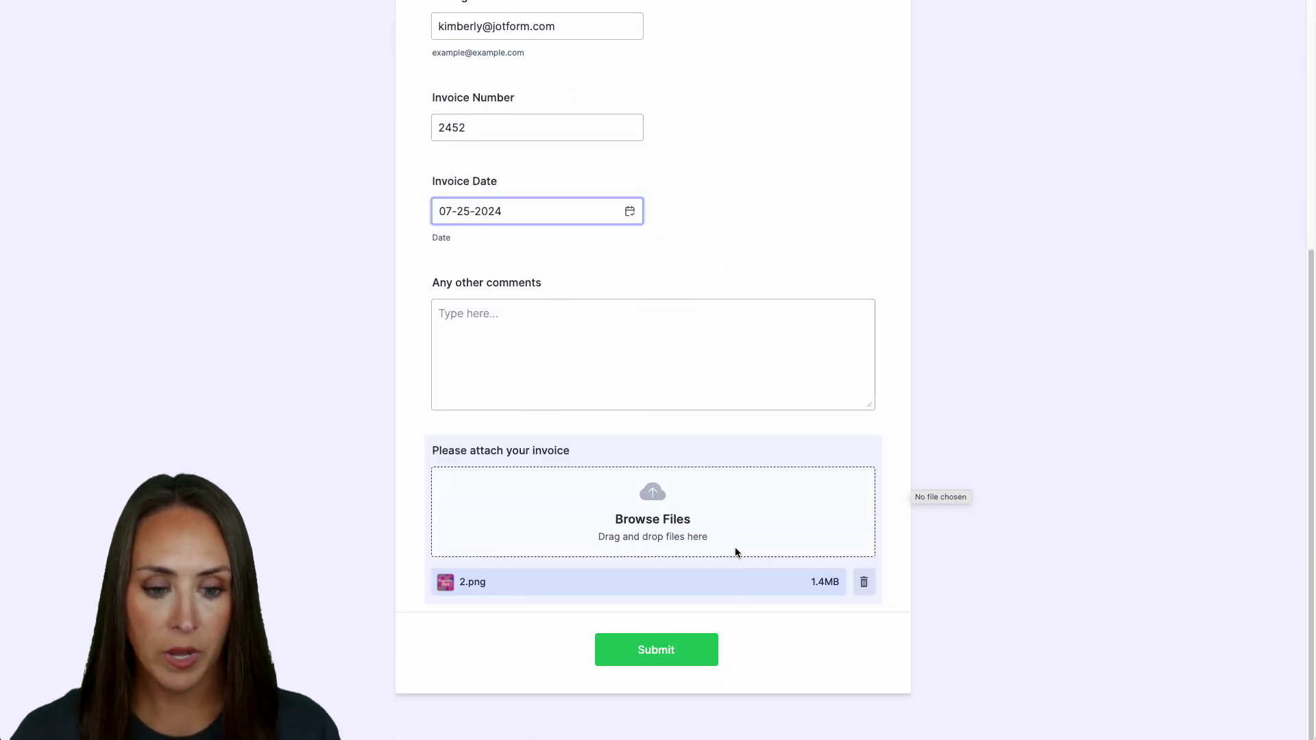
Submit the filled-in test invoice and return to the publish page
left_click(648, 657)
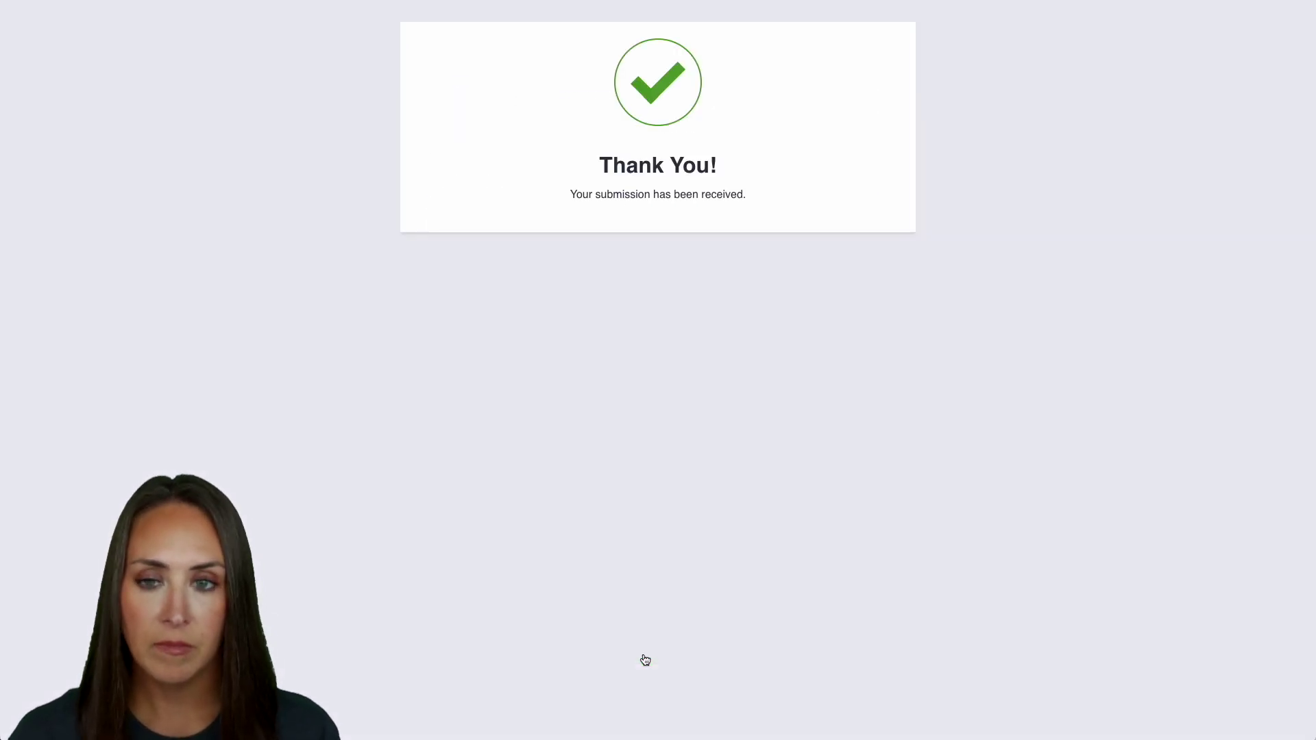
key("ctrl+w")
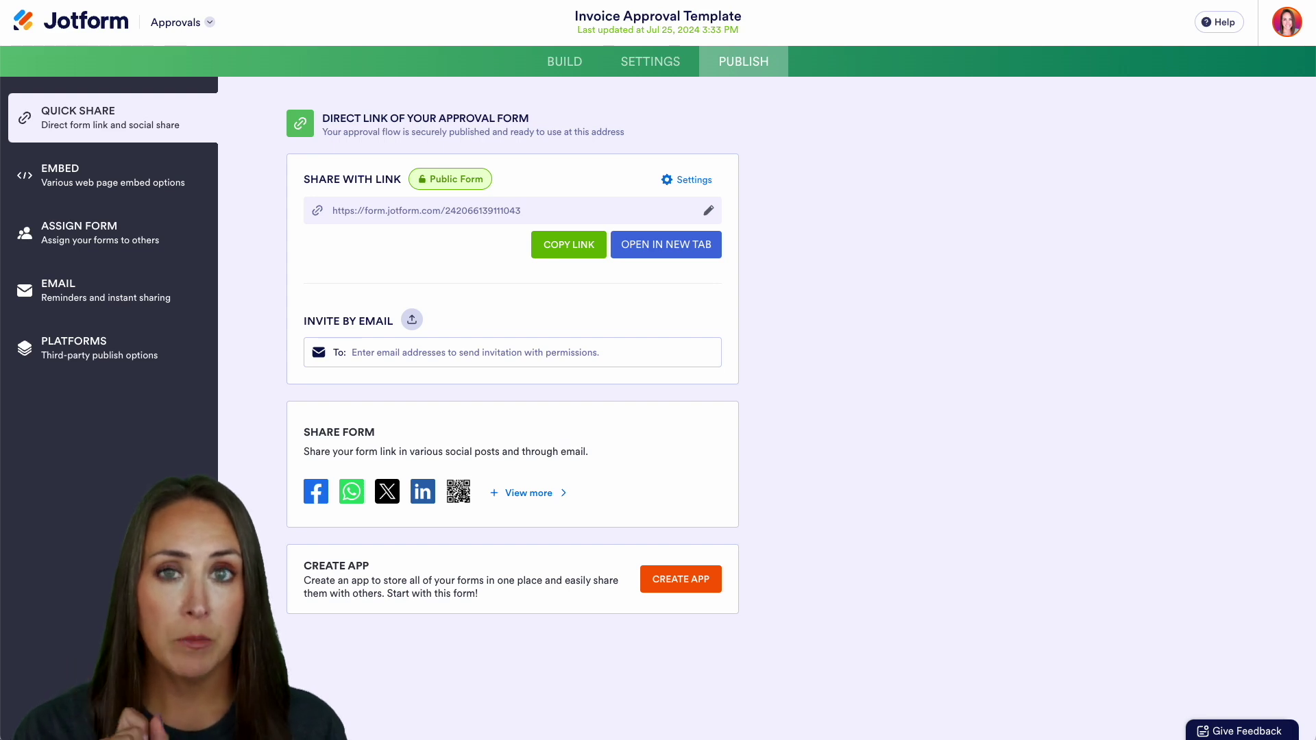
Switch to Jotform Tables to view the Invoice Upload Form submissions
left_click(182, 25)
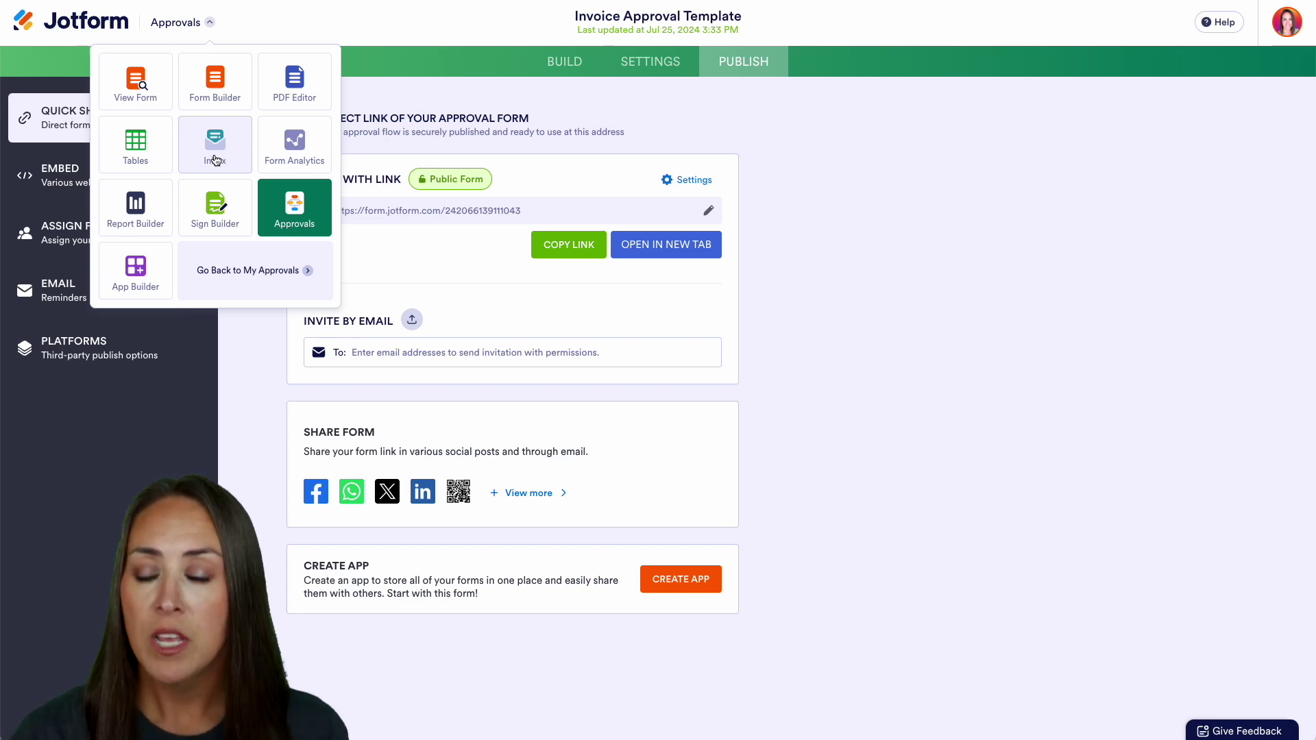
left_click(136, 145)
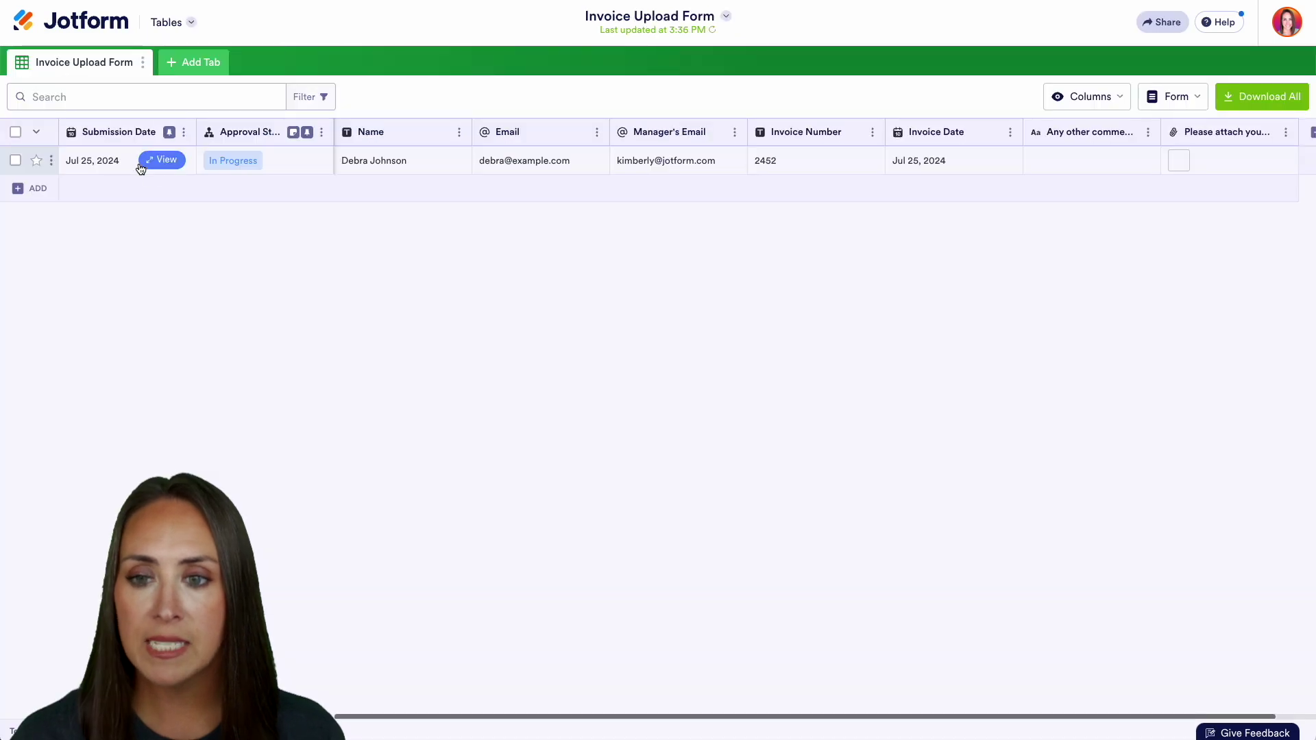
Open the test invoice entry and approve the Finance Manager's step with a drawn signature
left_click(229, 170)
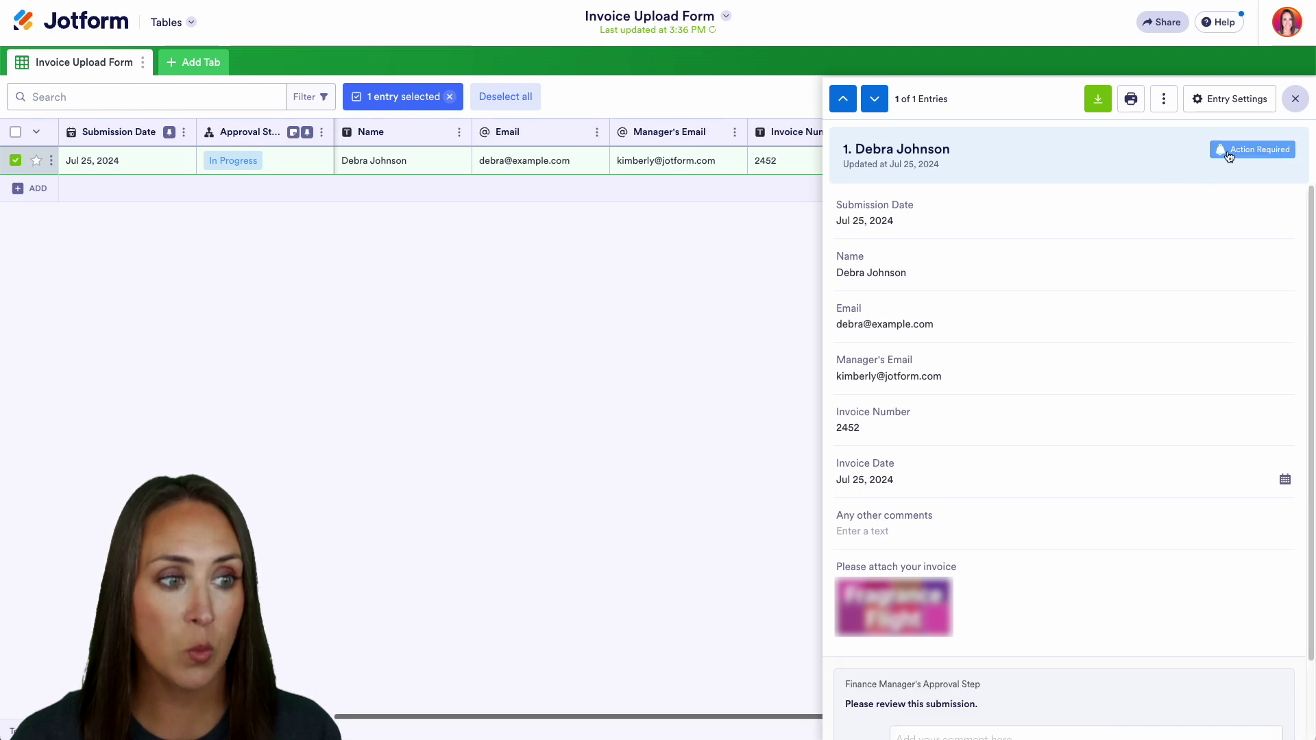
left_click(1268, 156)
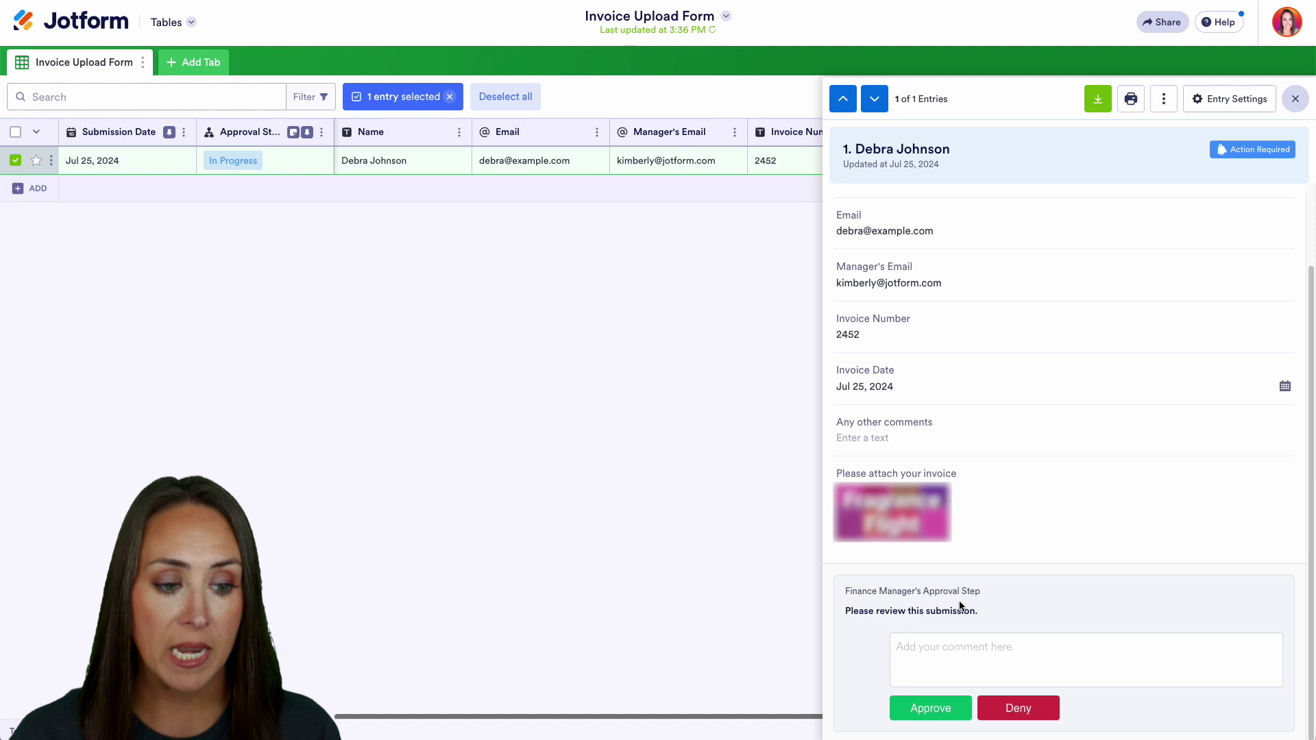
left_click(925, 707)
mouse_move(637, 371)
left_mouse_down()
mouse_move(596, 376)
mouse_move(760, 357)
left_mouse_up()
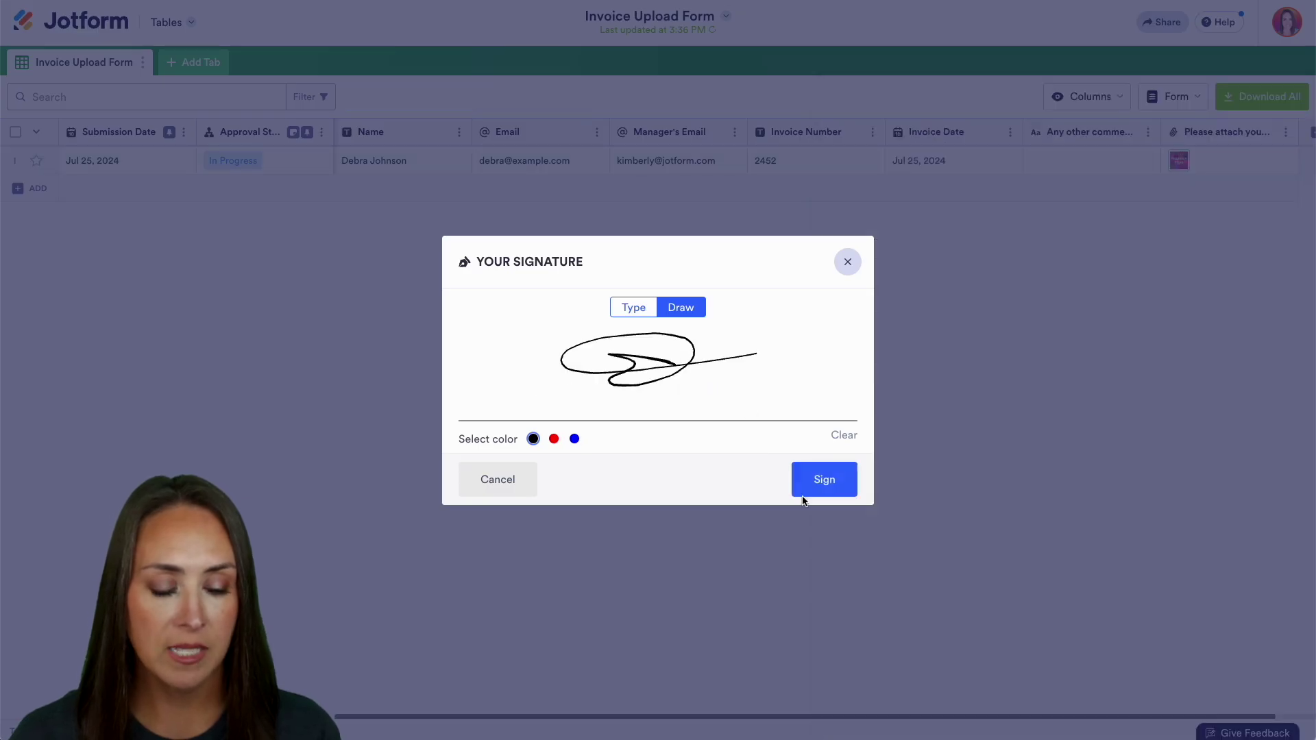
left_click(814, 474)
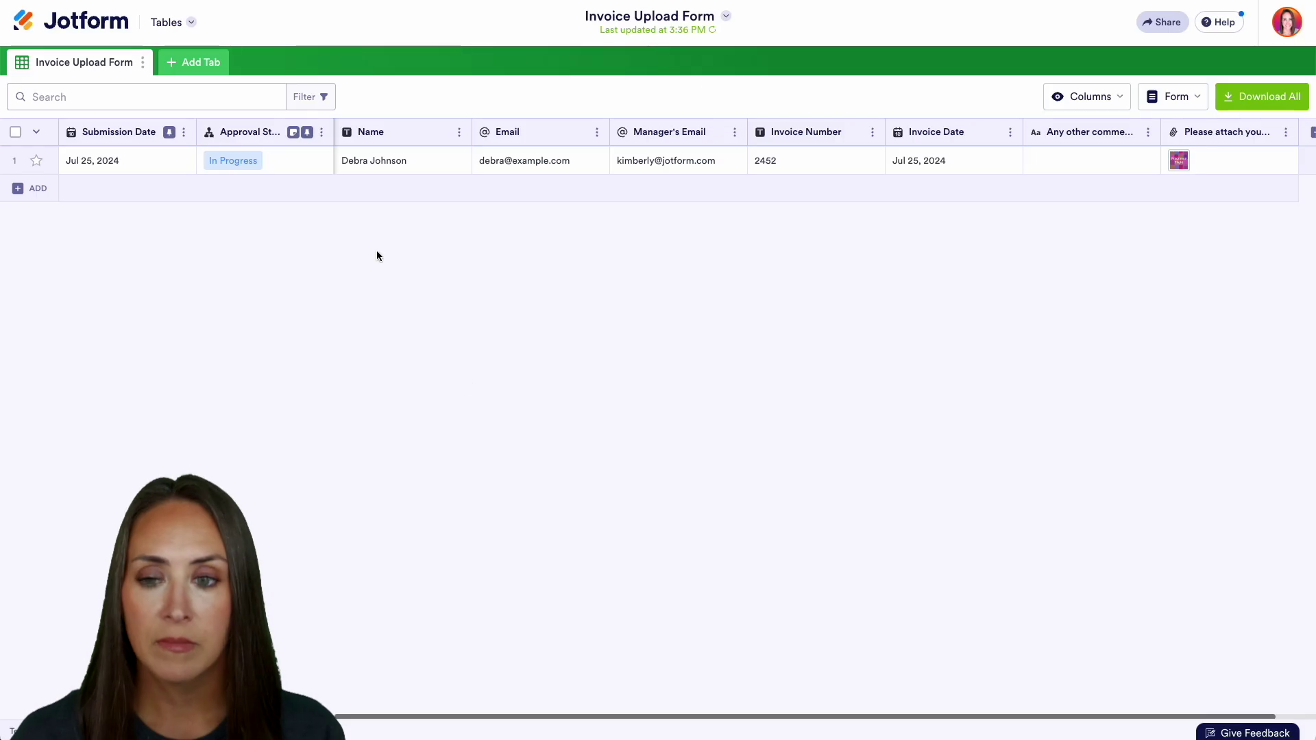
Reopen the test invoice entry to check its approval history
left_click(230, 167)
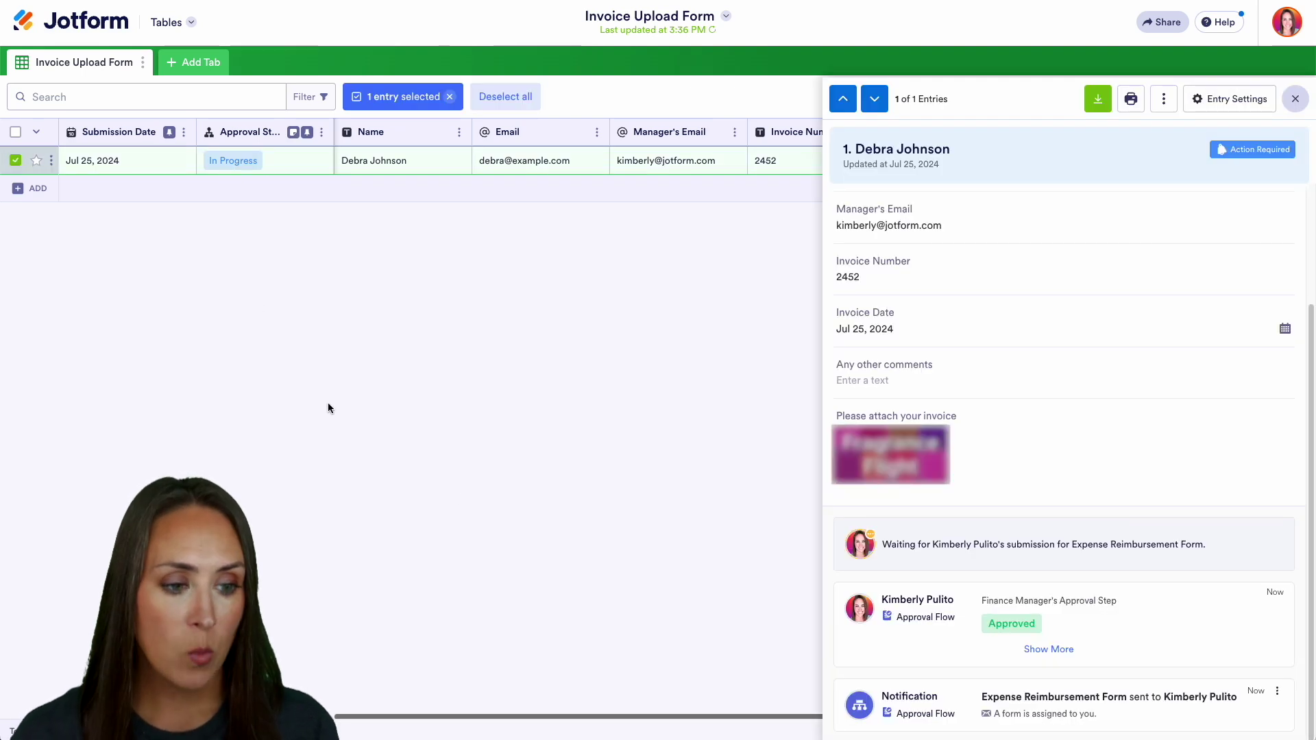